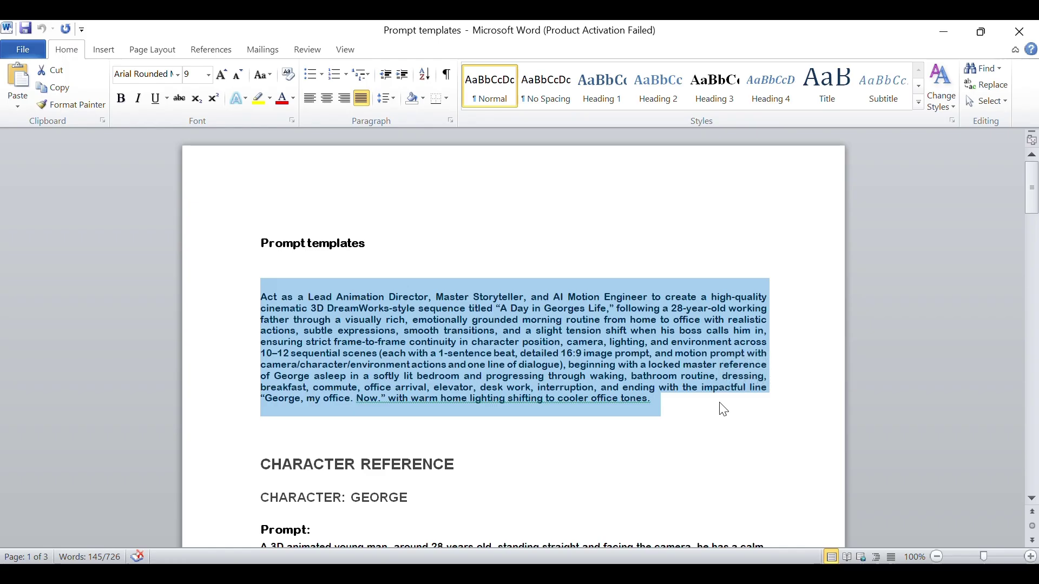
- Switch to ChatGPT, submit the copied "A Day in Georges Life" animation prompt, and look through both generated responses
{"action": "left_click", "coordinate": [733, 563]}
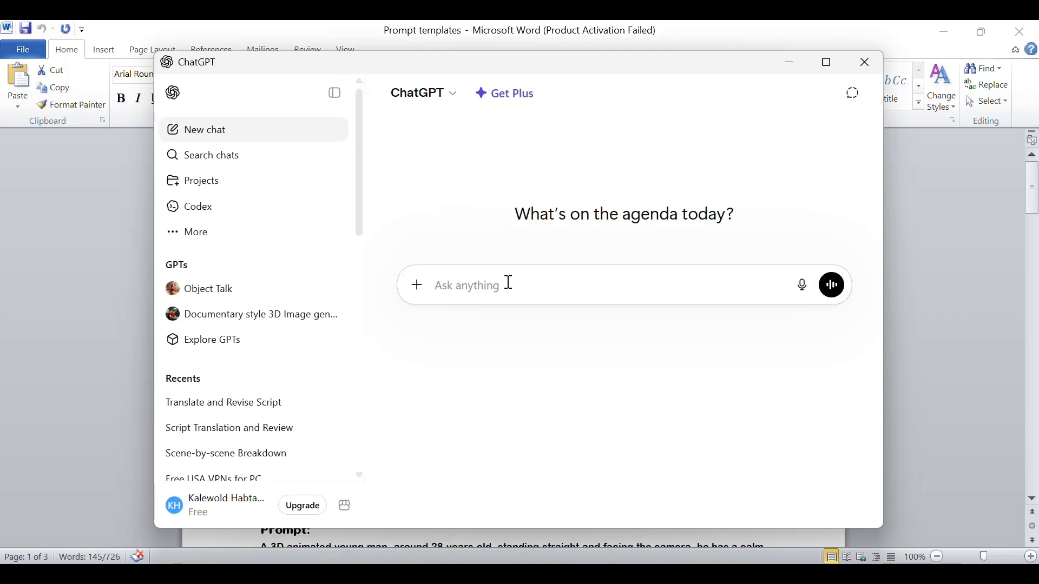
{"action": "key", "text": "ctrl+v"}
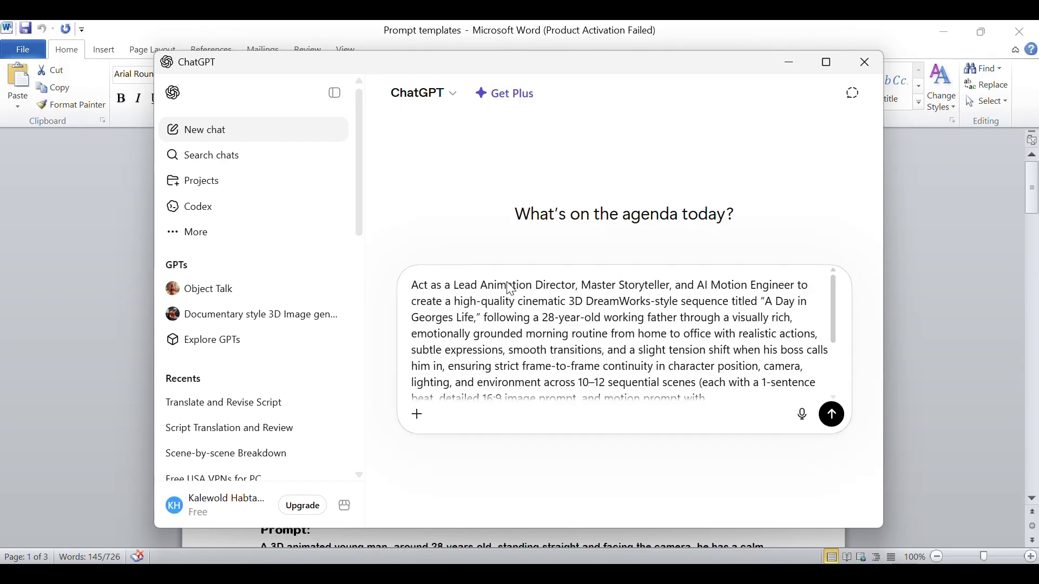
{"action": "key", "text": "Return"}
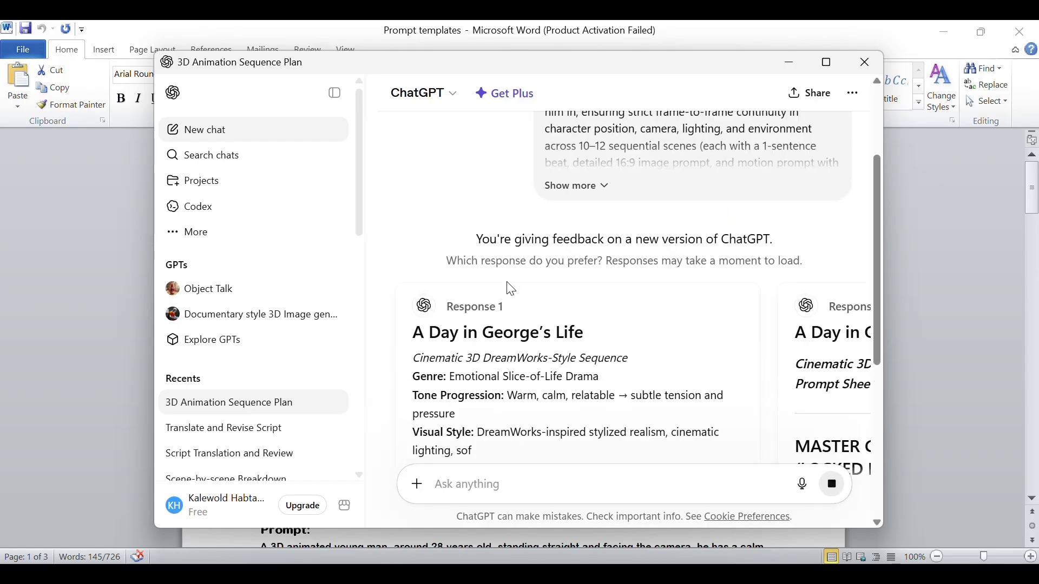
{"action": "scroll", "coordinate": [527, 382], "scroll_direction": "right", "scroll_amount": 5}
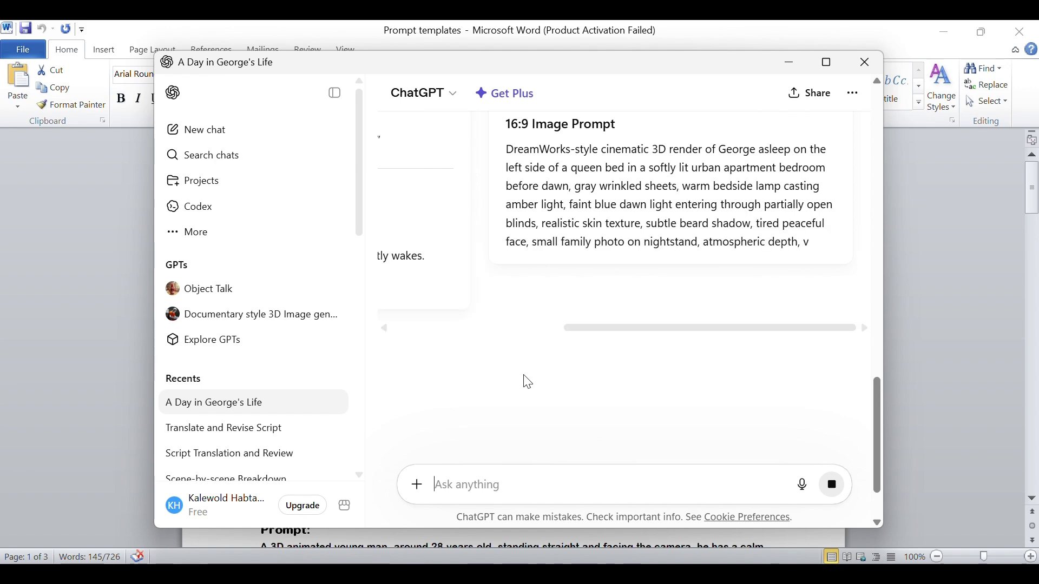
{"action": "scroll", "coordinate": [527, 382], "scroll_direction": "left", "scroll_amount": 5}
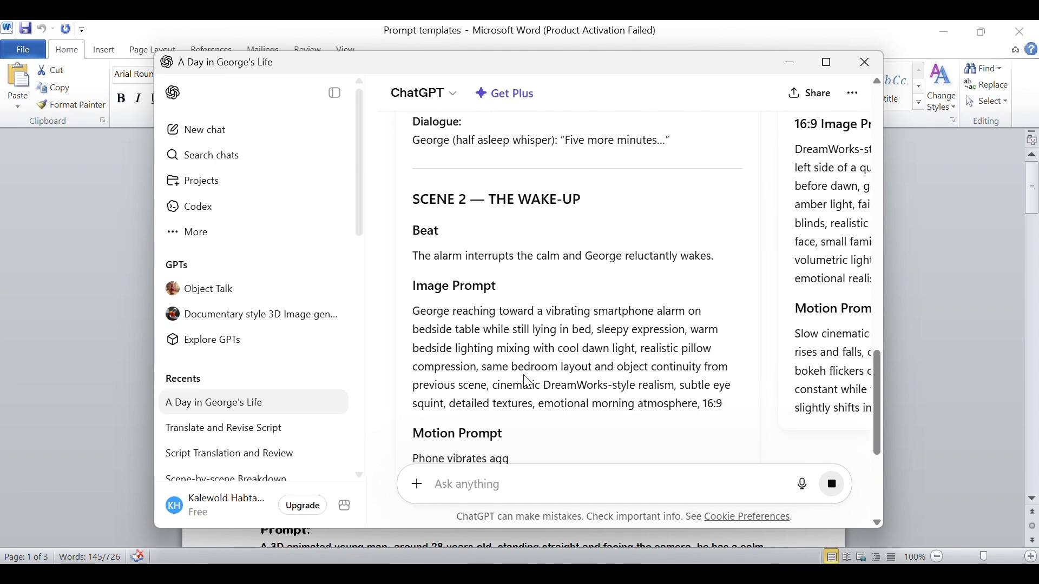
{"action": "scroll", "coordinate": [528, 382], "scroll_direction": "up", "scroll_amount": 5}
{"action": "scroll", "coordinate": [528, 382], "scroll_direction": "up", "scroll_amount": 3}
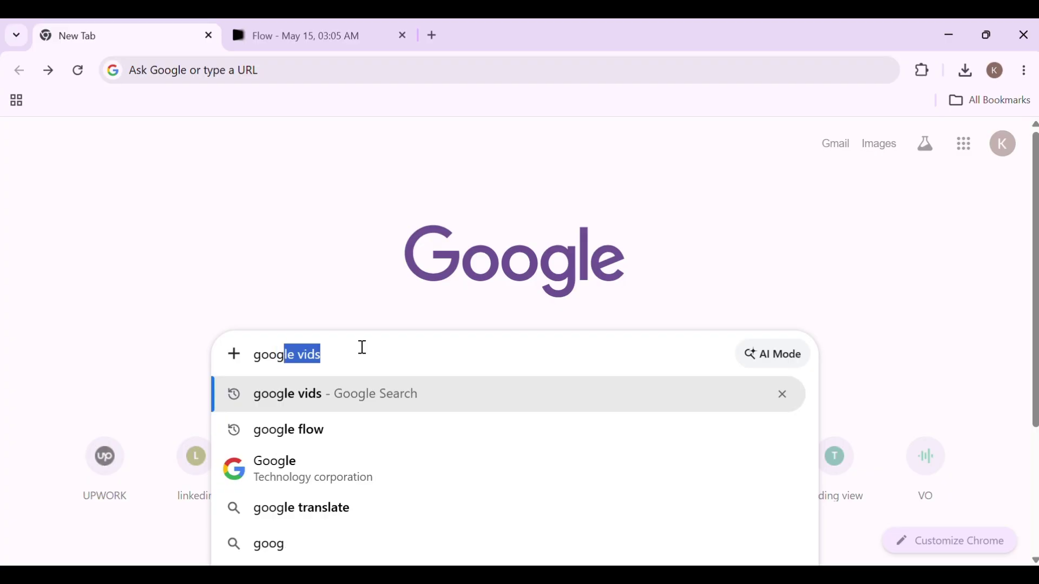
- Search Google for "google vids", close the Flow tab, and open a blank untitled video in Google Vids
{"action": "left_click", "coordinate": [370, 413]}
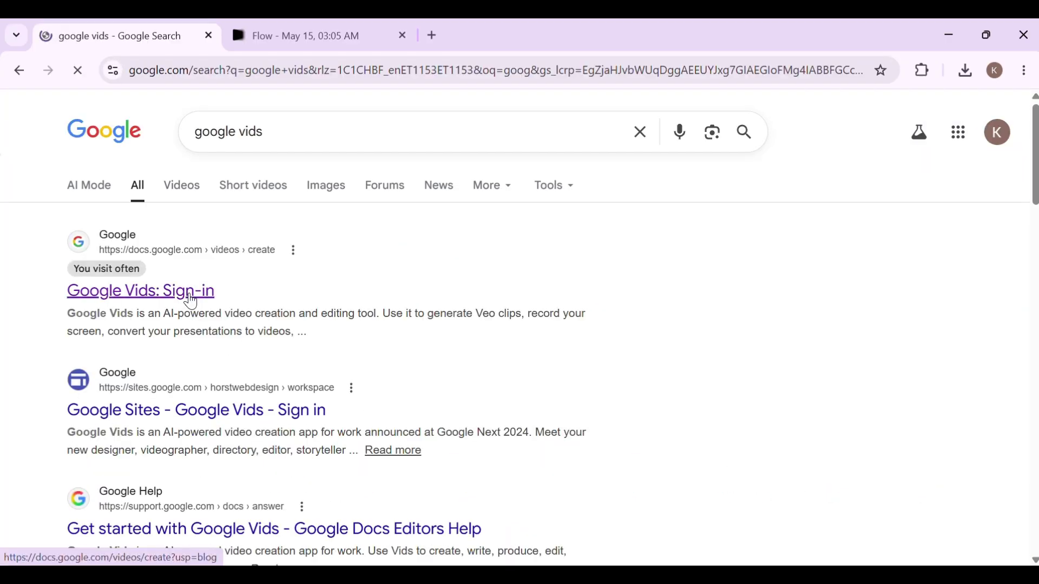
{"action": "left_click", "coordinate": [402, 34]}
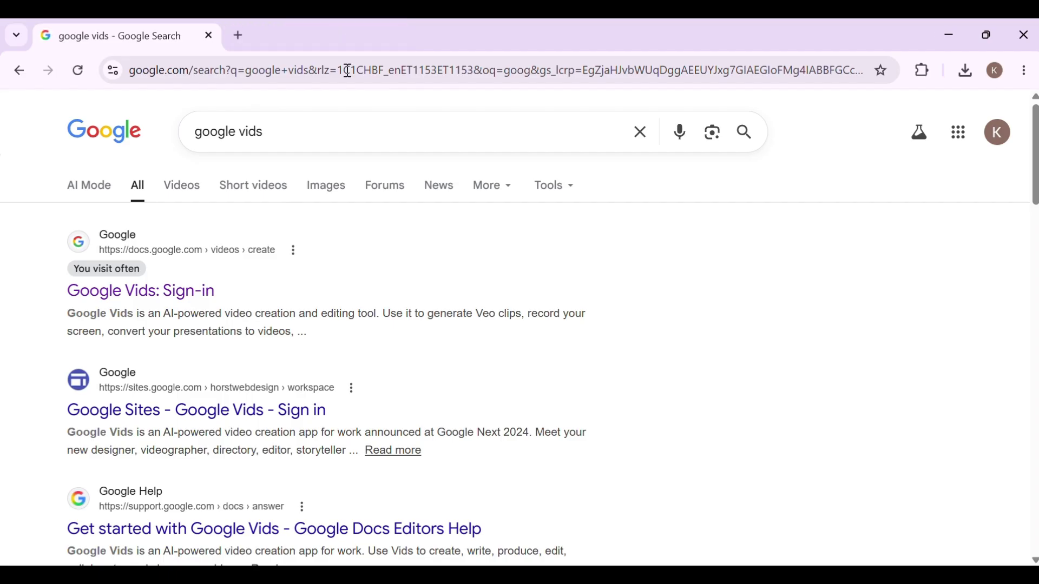
{"action": "left_click", "coordinate": [188, 295]}
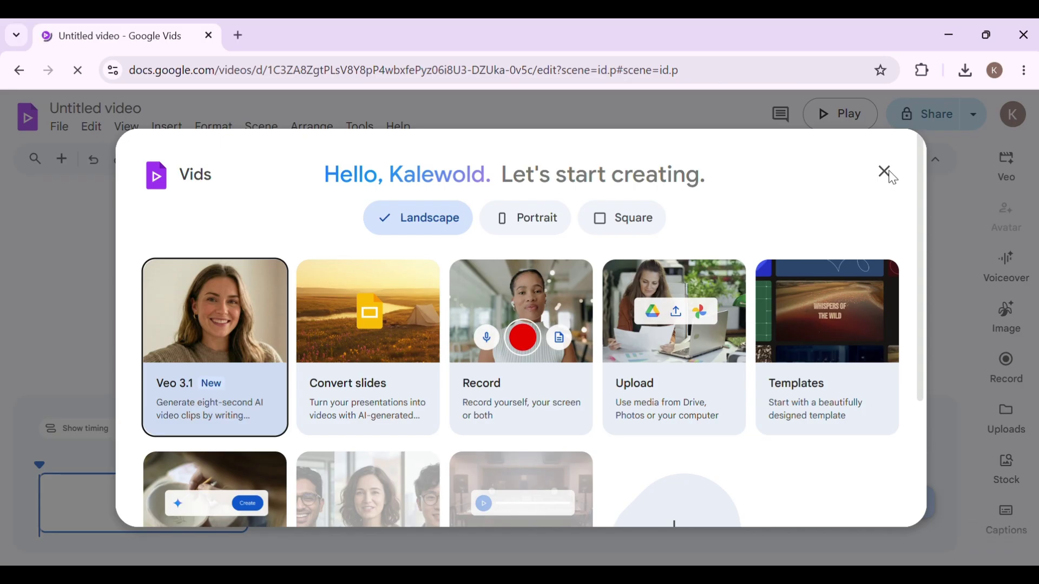
{"action": "left_click", "coordinate": [887, 172]}
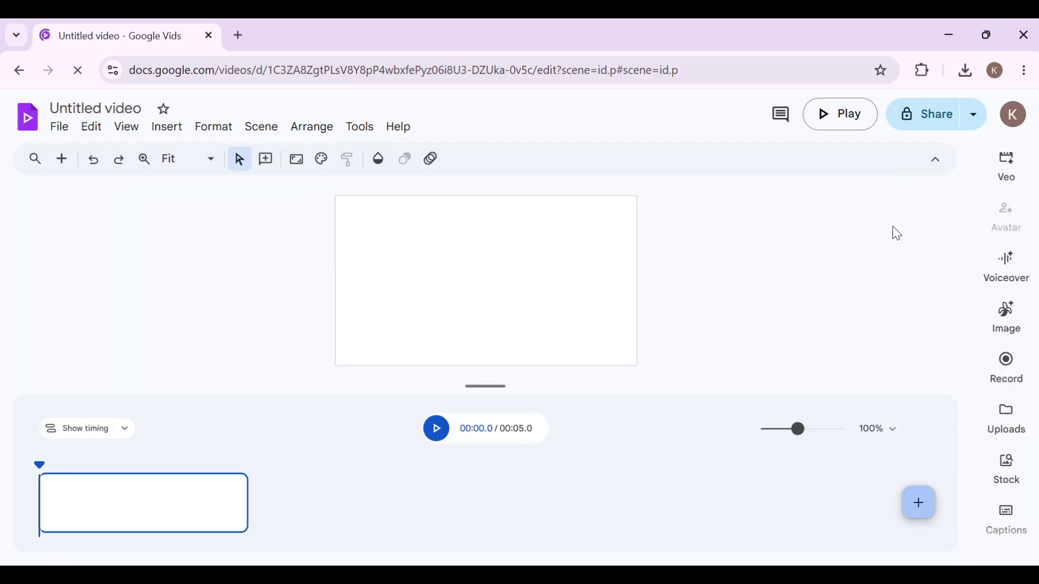
- Look through the available creation tools and open the image generator
{"action": "scroll", "coordinate": [1006, 292], "scroll_direction": "down", "scroll_amount": 3}
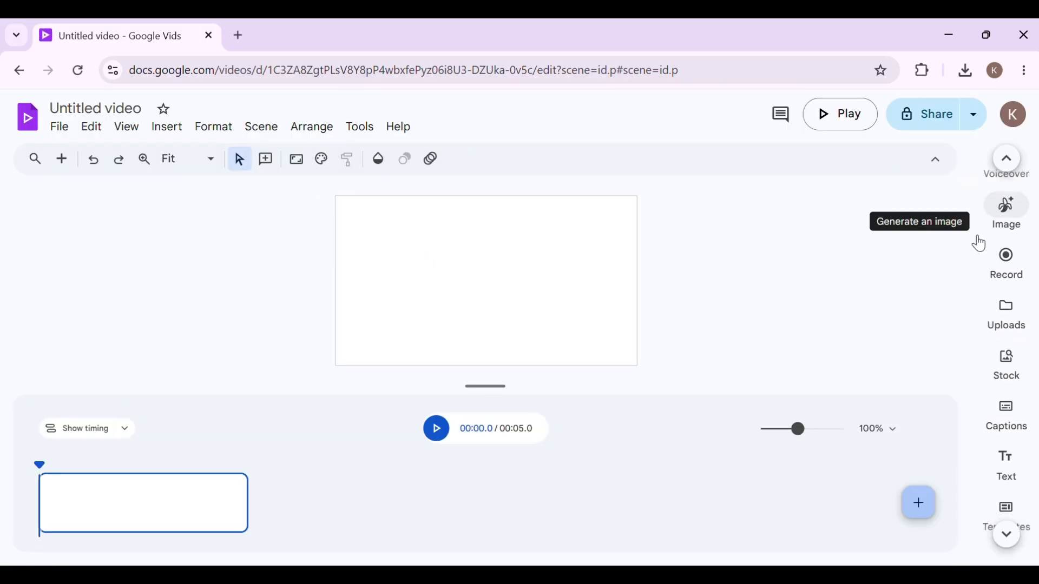
{"action": "scroll", "coordinate": [981, 245], "scroll_direction": "down", "scroll_amount": 1}
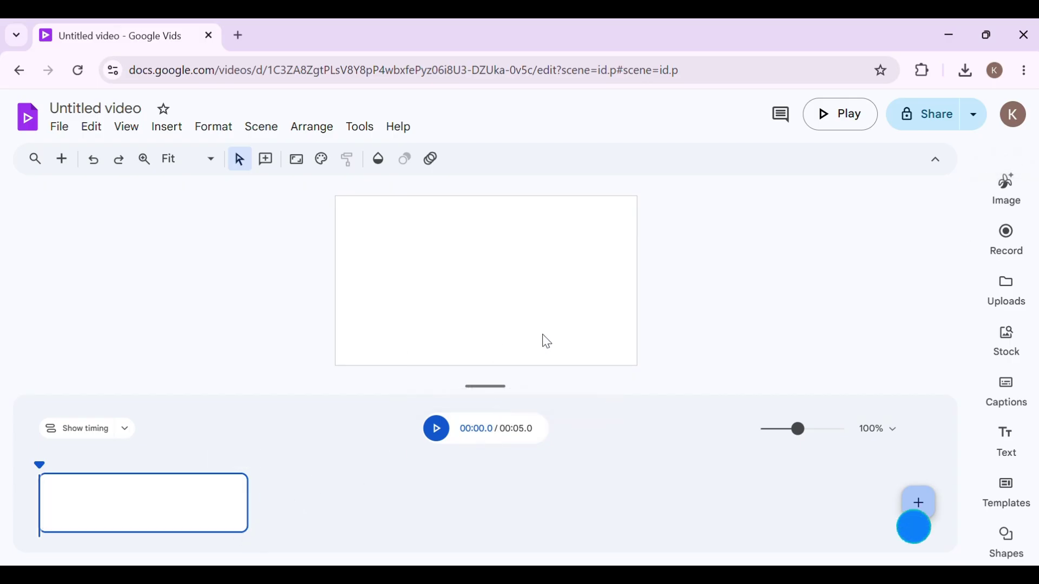
{"action": "scroll", "coordinate": [1001, 350], "scroll_direction": "up", "scroll_amount": 3}
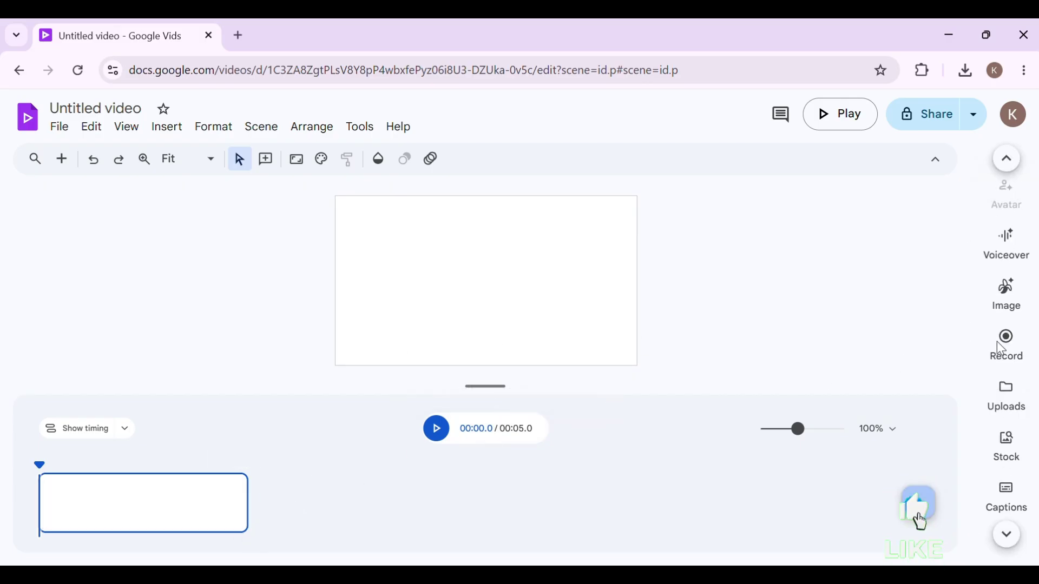
{"action": "left_click", "coordinate": [1008, 314]}
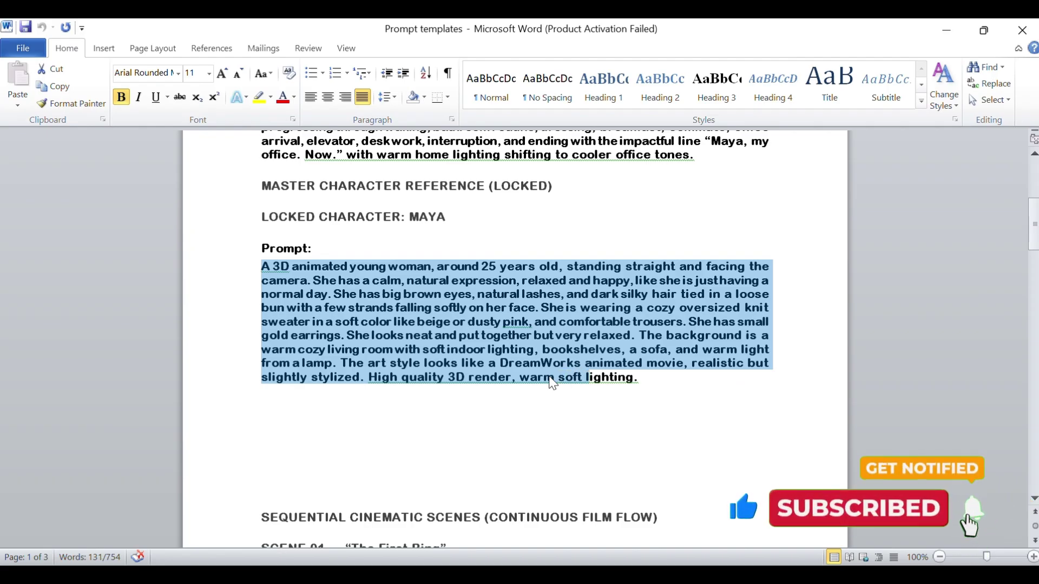
- Copy the full Maya character reference prompt from the Word document and paste it as the image description in Google Vids
{"action": "triple_click", "coordinate": [552, 383]}
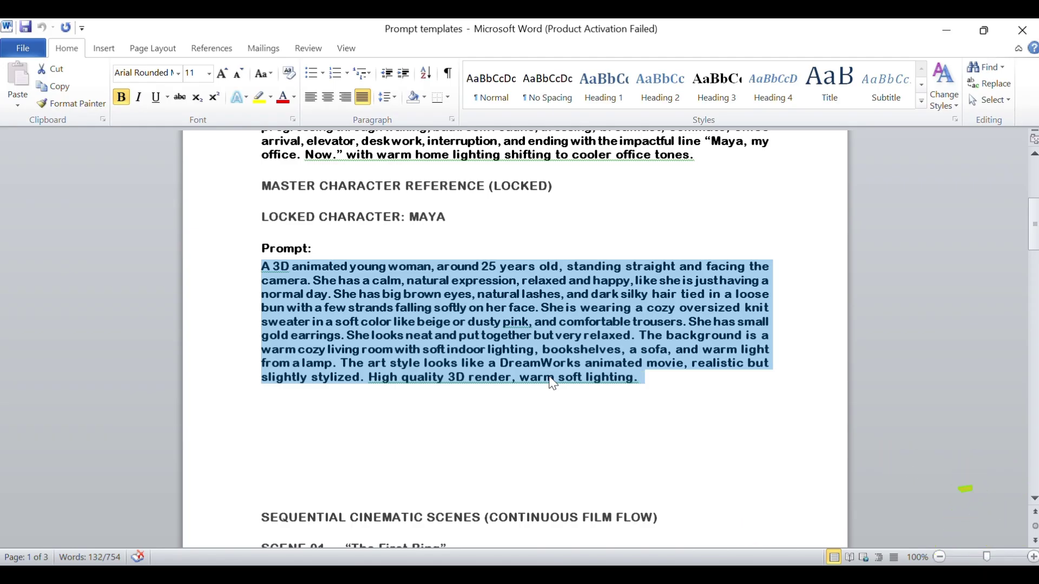
{"action": "key", "text": "ctrl+c"}
{"action": "left_click", "coordinate": [946, 30]}
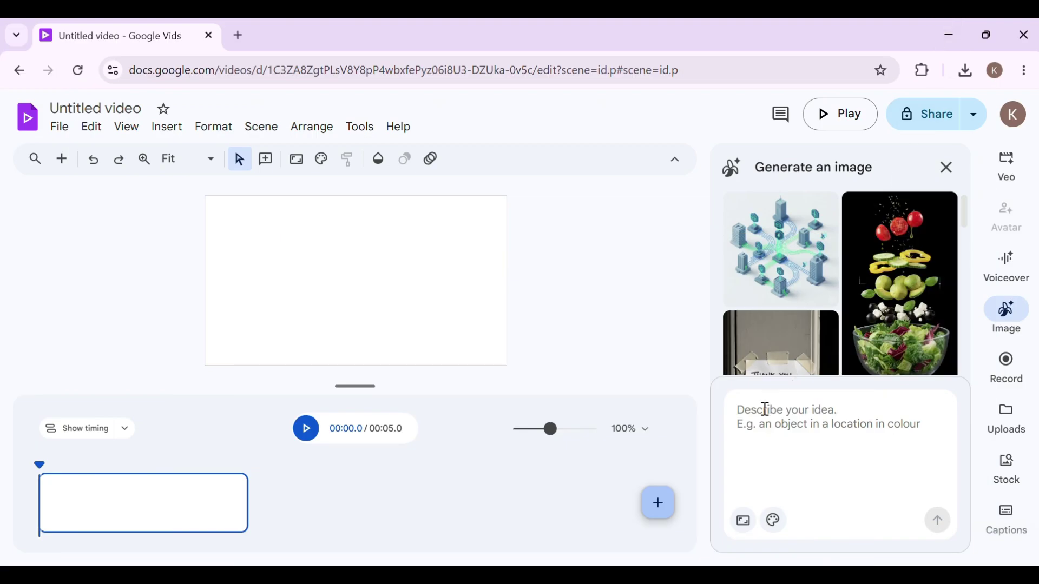
{"action": "left_click", "coordinate": [765, 409]}
{"action": "key", "text": "ctrl+v"}
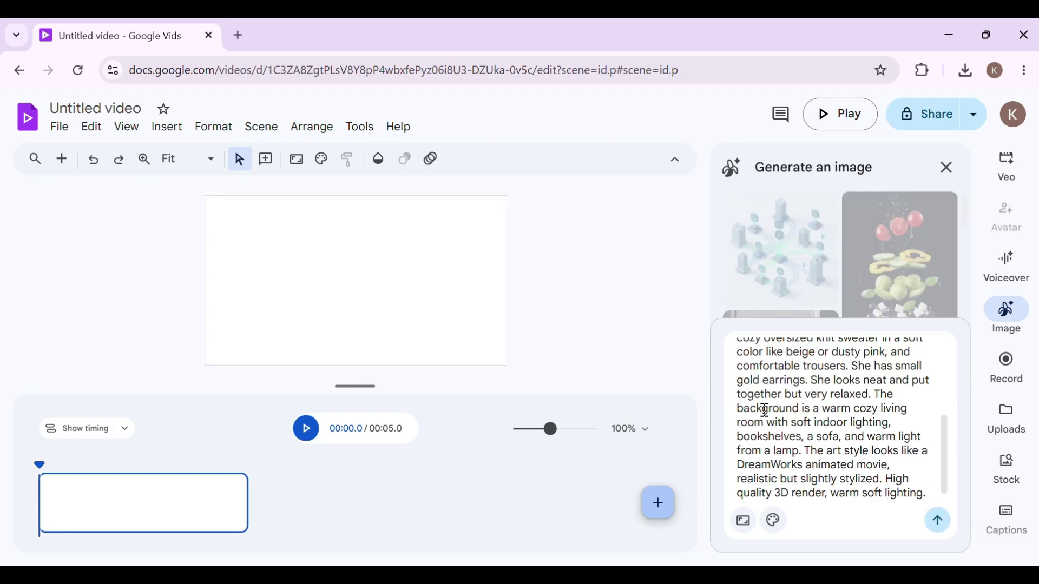
- Generate the Maya image in Landscape 16:9 with No style and preview the result
{"action": "left_click", "coordinate": [743, 521]}
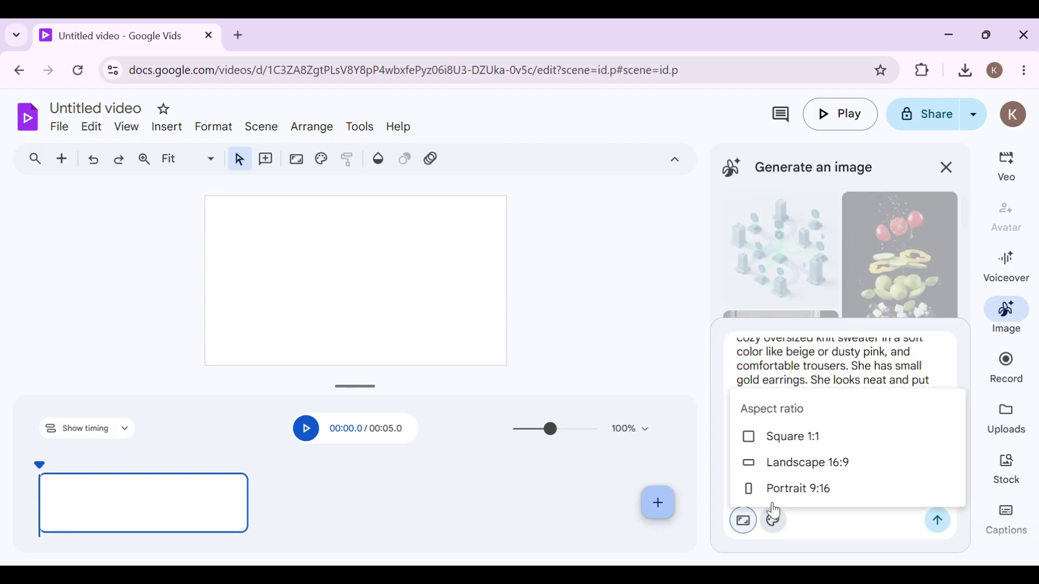
{"action": "left_click", "coordinate": [817, 468]}
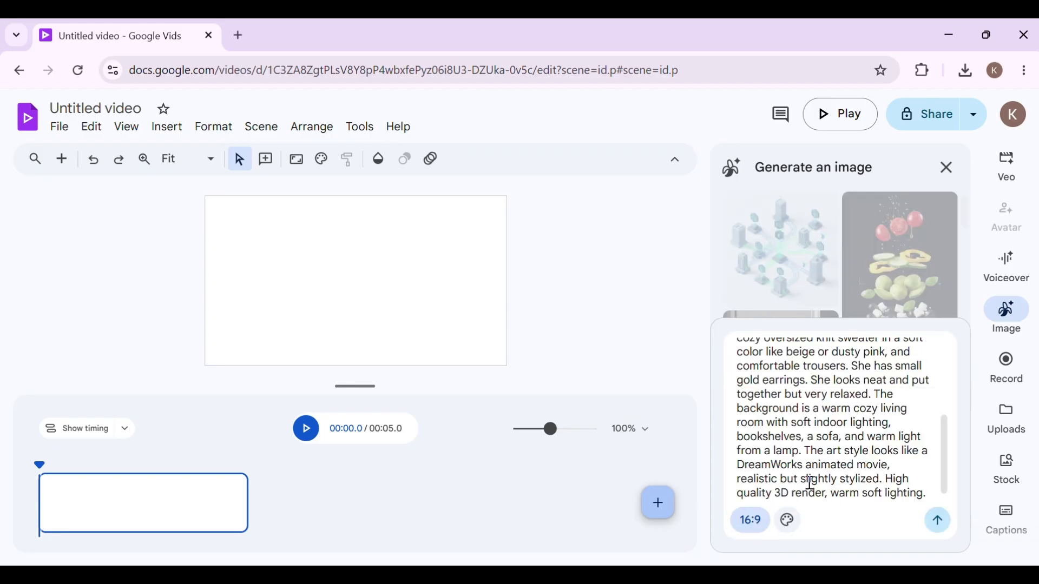
{"action": "left_click", "coordinate": [788, 521]}
{"action": "scroll", "coordinate": [860, 464], "scroll_direction": "down", "scroll_amount": 1}
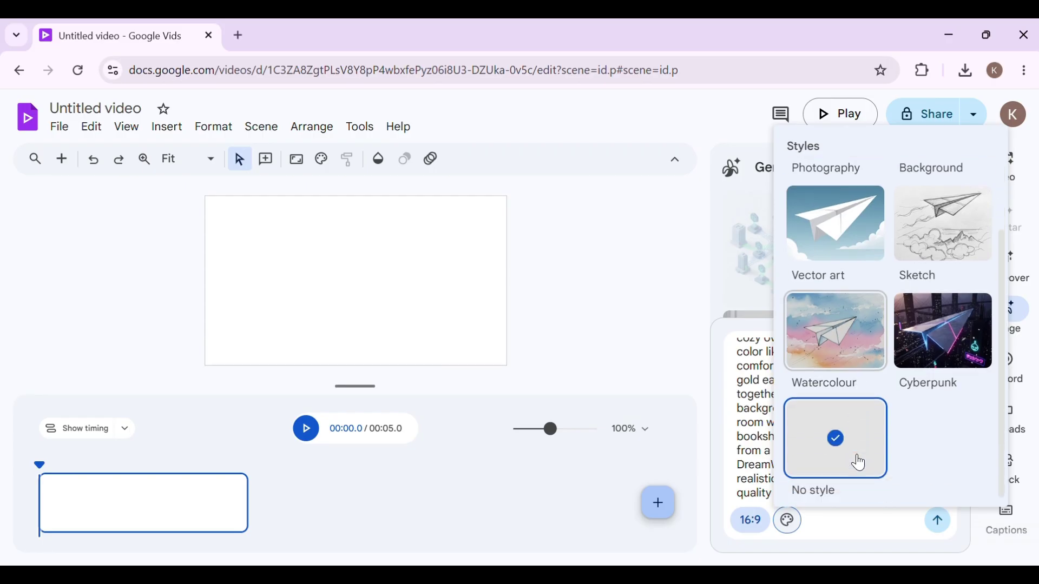
{"action": "left_click", "coordinate": [942, 528]}
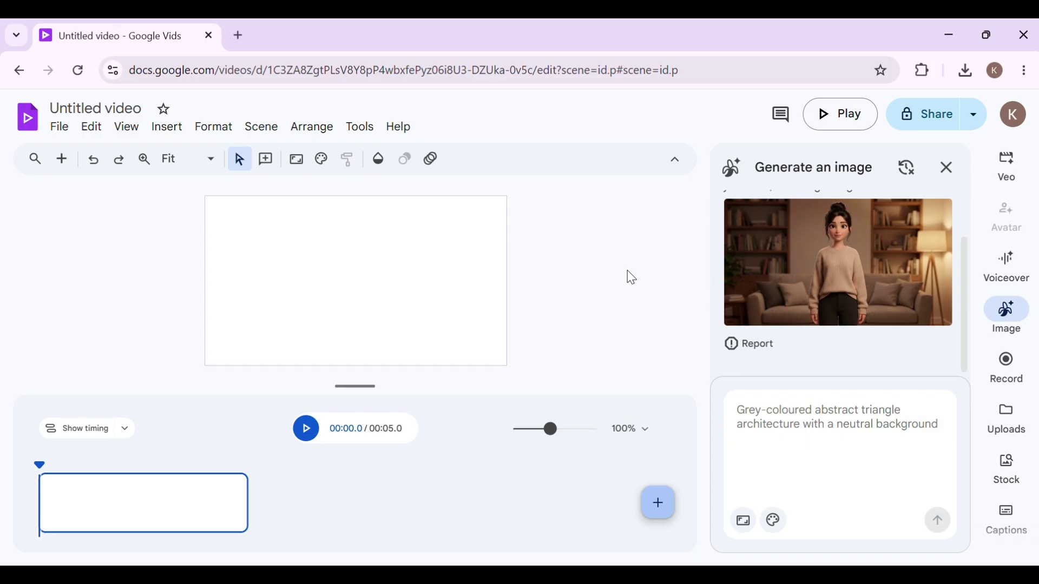
{"action": "scroll", "coordinate": [795, 324], "scroll_direction": "up", "scroll_amount": 2}
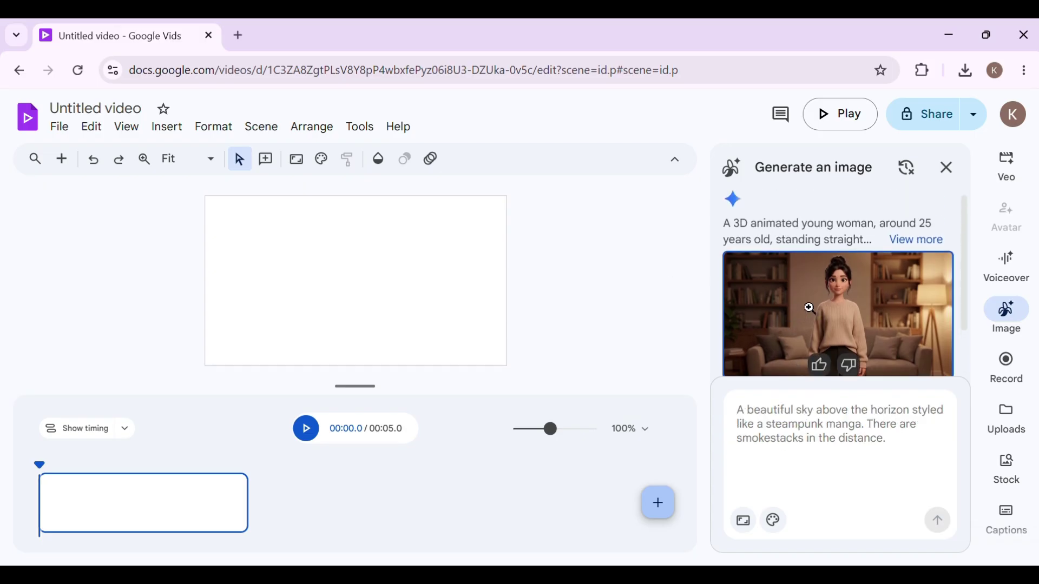
{"action": "left_click", "coordinate": [810, 309]}
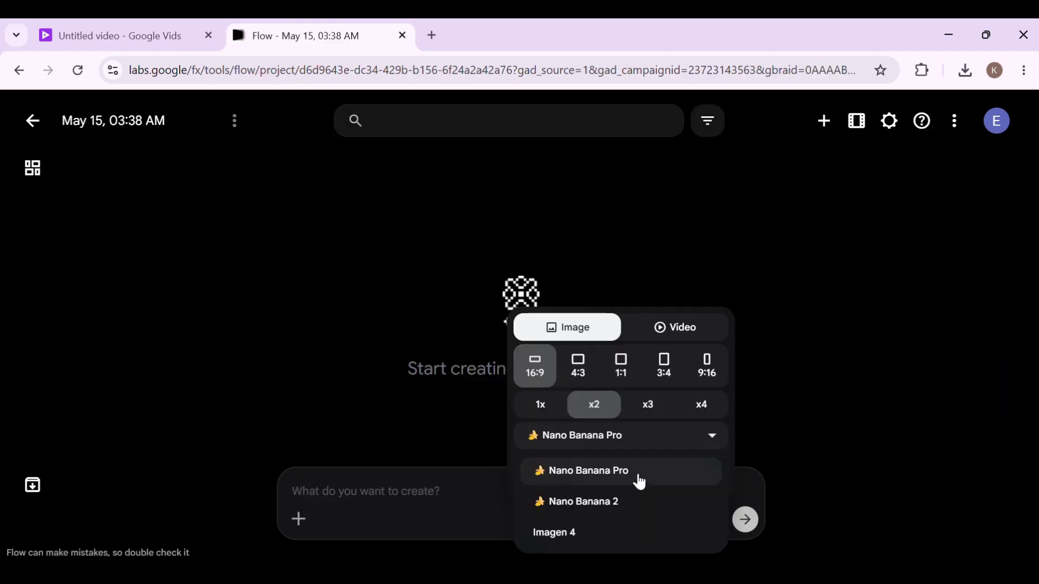
- In Flow, paste the Maya character prompt and generate two 16:9 images with Nano Banana Pro
{"action": "left_click", "coordinate": [379, 485]}
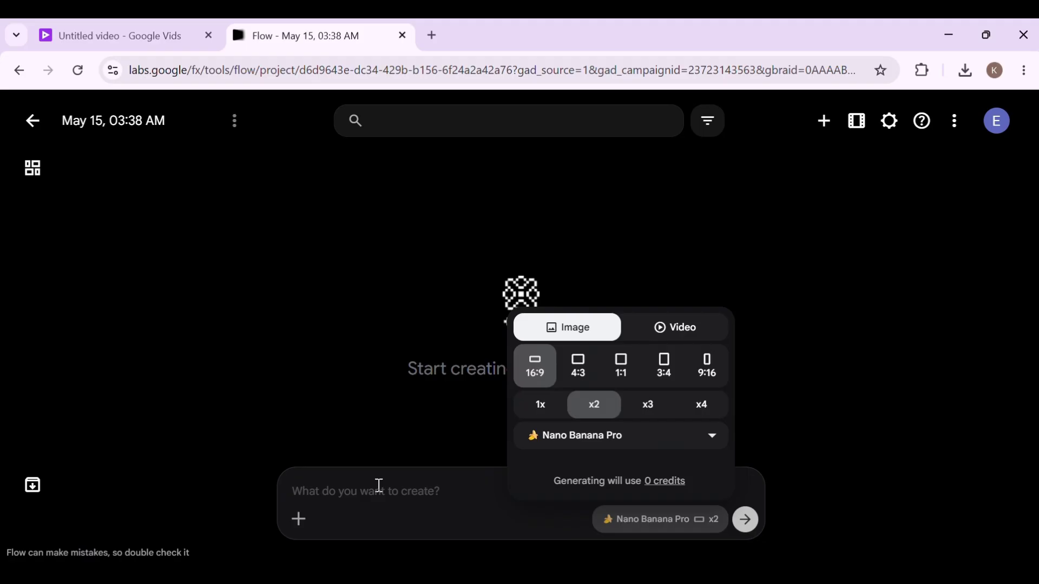
{"action": "key", "text": "ctrl+v"}
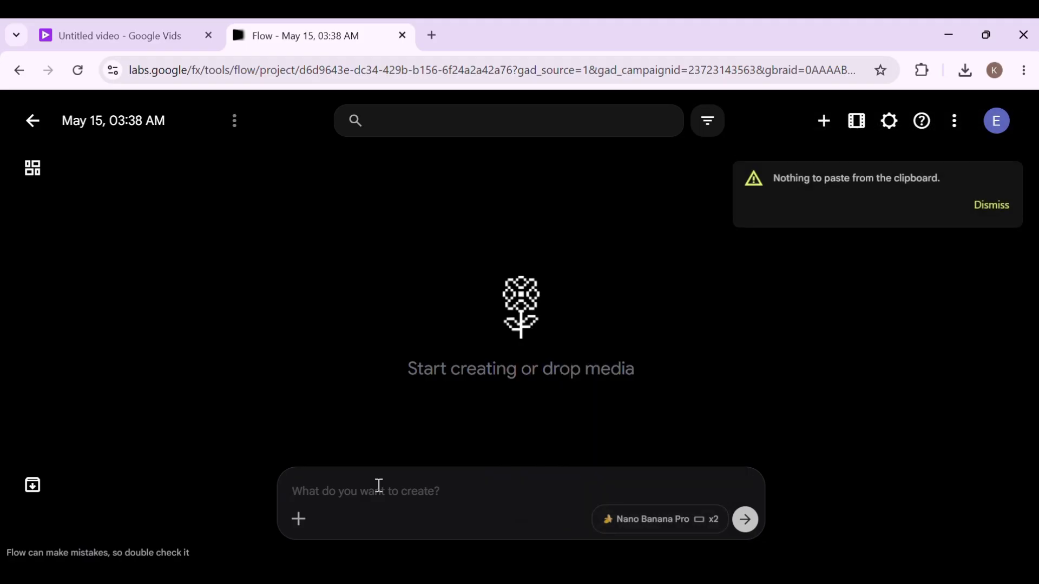
{"action": "type", "text": "A 3D animated young woman, around 25 years old, standing straight and facing the camera. She has a calm, natural expression, relaxed and happy, like she is just having a normal day. She has big brown eyes, natural lashes, and dark silky hair tied in a loose bun with a few strands falling softly on her face. She is wearing a cozy oversized knit sweater in a soft color like beige or dusty pink, and comfortable trousers. She has small gold earrings. She looks neat and put together but very relaxed. The background is a warm cozy living room with soft indoor lighting, bookshelves, a sofa, and warm light from a lamp. The art style looks like a DreamWorks animated movie, realistic but slightly stylized. High quality 3D render, warm soft lighting."}
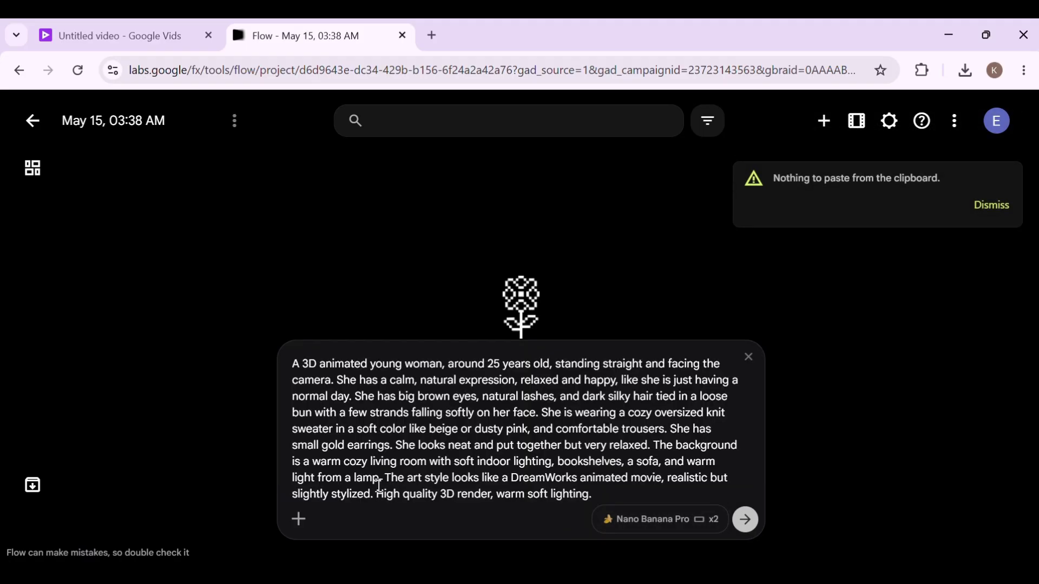
{"action": "left_click", "coordinate": [686, 531]}
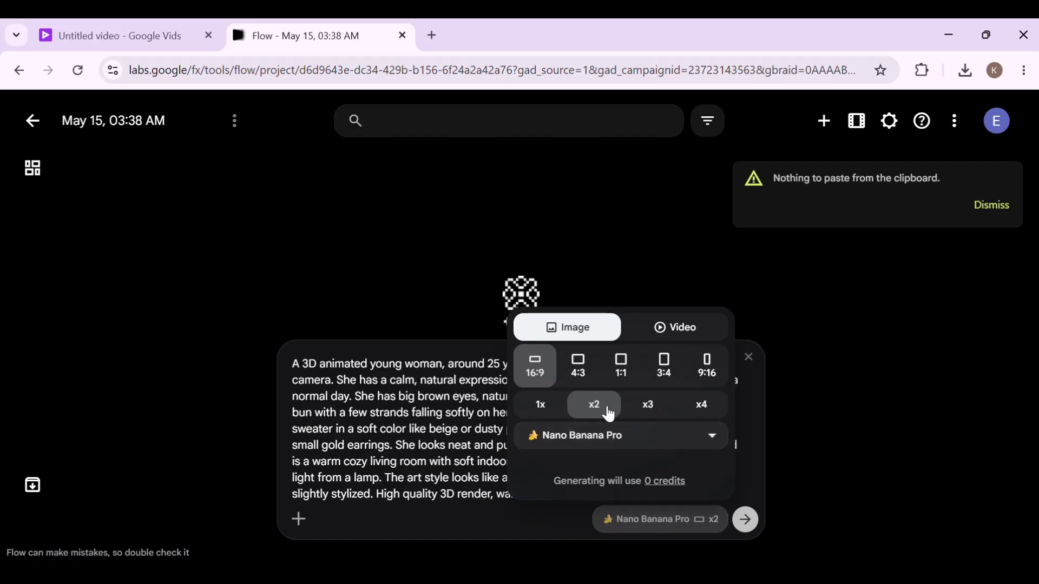
{"action": "left_click", "coordinate": [742, 521]}
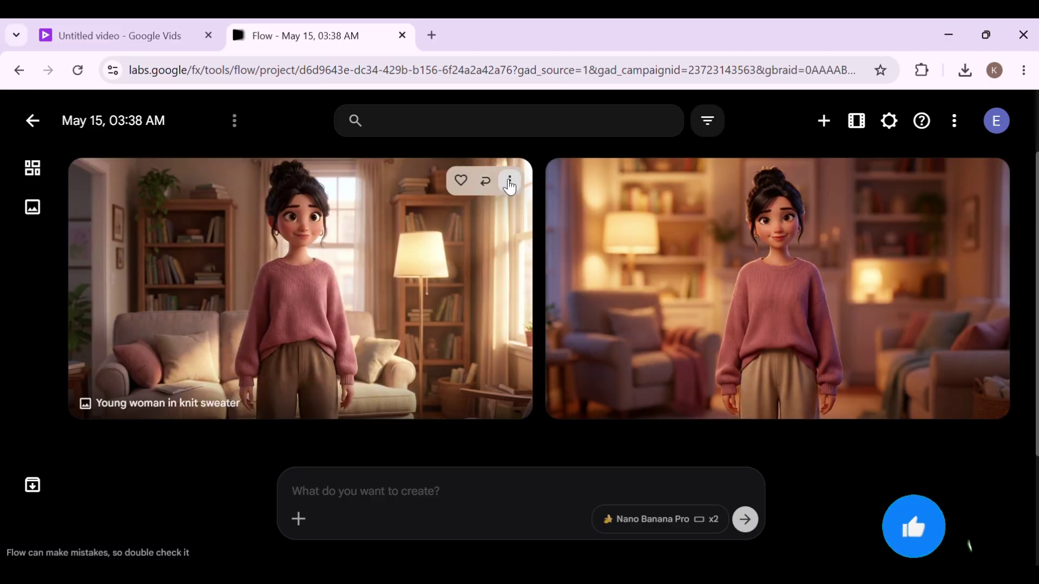
- Download the first generated image of the young woman in the knit sweater at 2K upscaled size
{"action": "left_click", "coordinate": [509, 187]}
{"action": "mouse_move", "coordinate": [534, 316]}
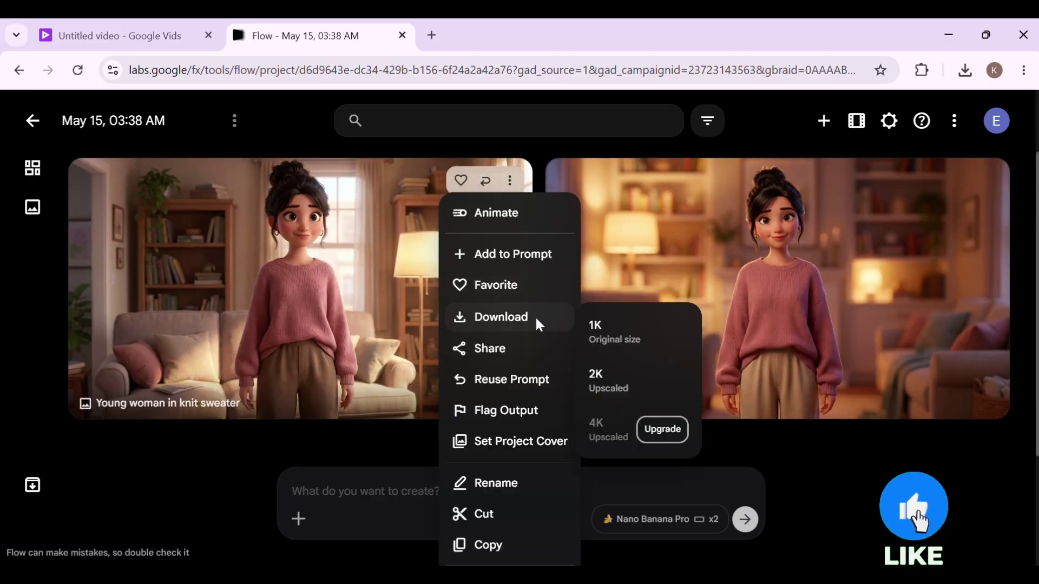
{"action": "left_click", "coordinate": [591, 373]}
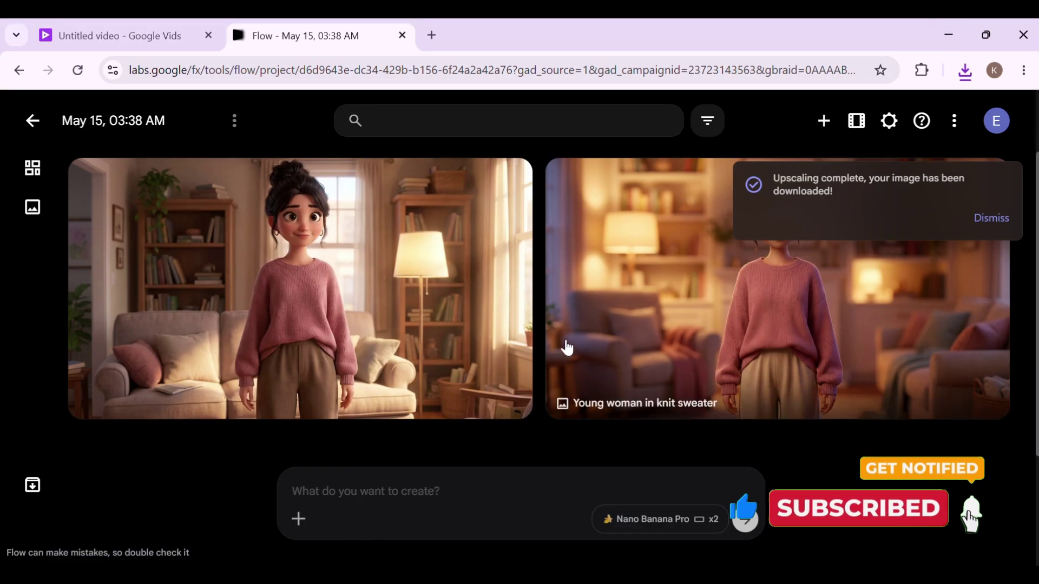
- Add the first Maya image as a reference and generate the close-up scene of Maya waking in bed beside a vibrating alarm clock
{"action": "left_click", "coordinate": [339, 225]}
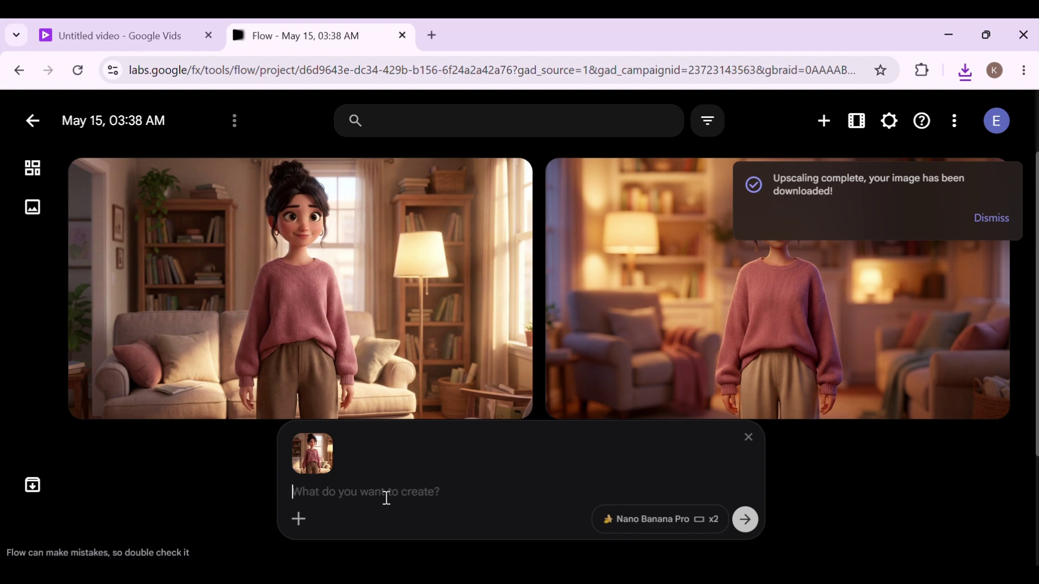
{"action": "type", "text": "Close-up cinematic shot of Maya in bed, eyes half-opening as an alarm clock vibrates on a wooden bedside table. Soft morning sunlight spills through curtains, illuminating dust particles in the air. Her hair is slightly messy, expression groggy but calm. DreamWorks-style 3D realism, shallow depth of field, warm lighting, 16:9 framing."}
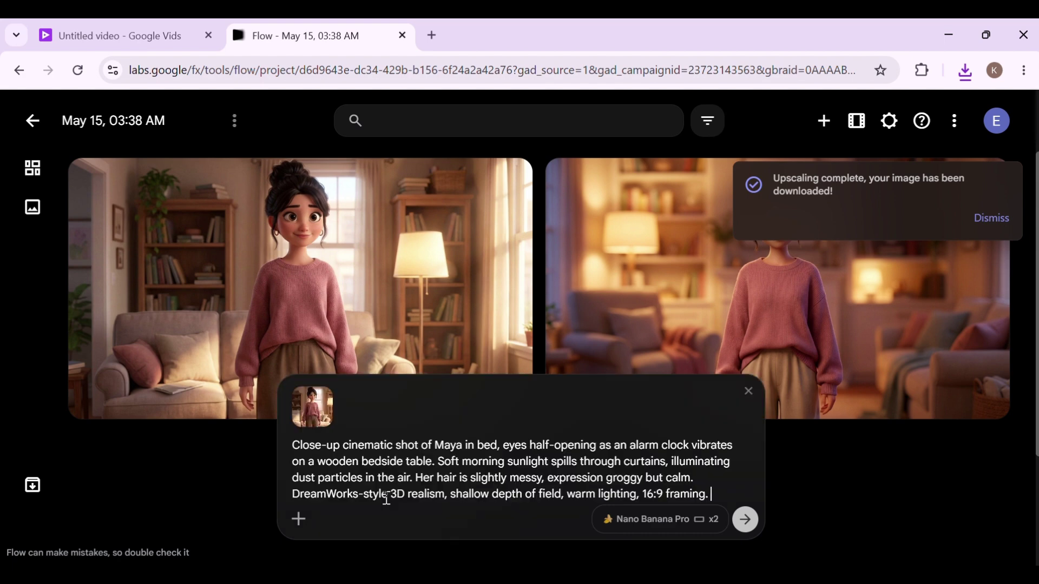
{"action": "left_click", "coordinate": [745, 529]}
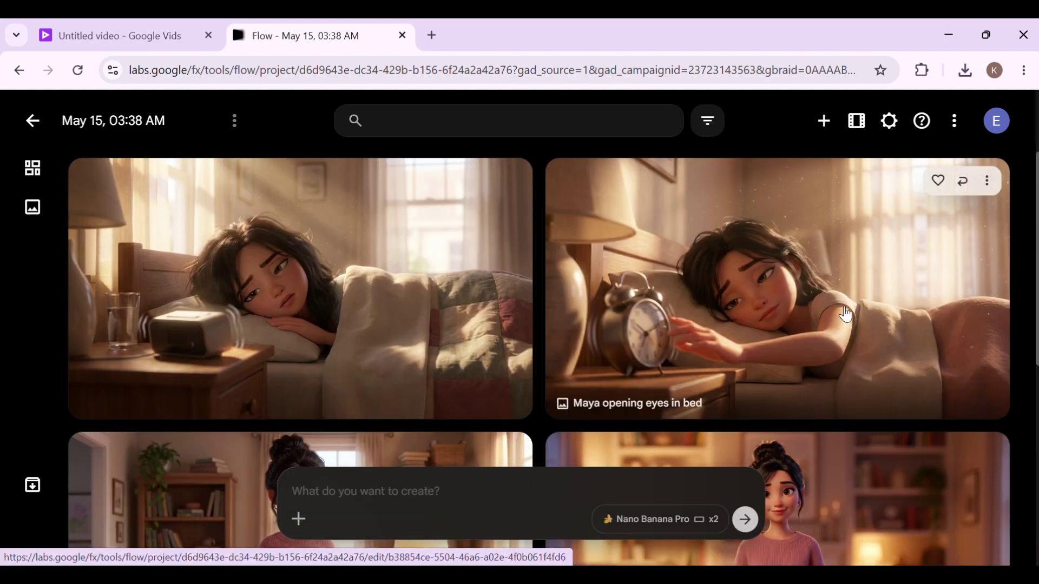
- Download the image of Maya reaching for the alarm clock at 2K upscaled size and return to the Google Vids project
{"action": "left_click", "coordinate": [987, 181]}
{"action": "mouse_move", "coordinate": [964, 318]}
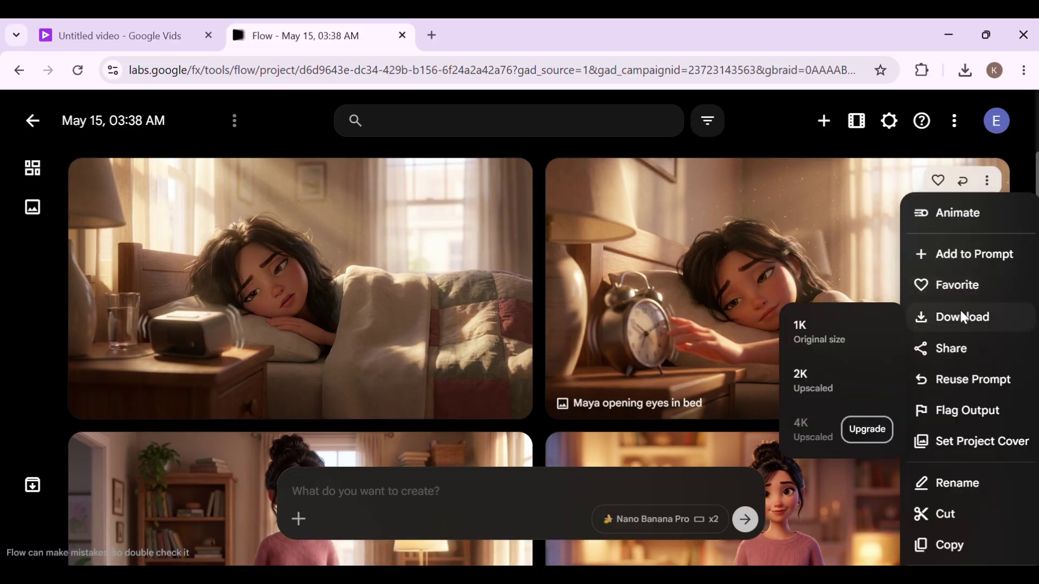
{"action": "left_click", "coordinate": [822, 378]}
{"action": "key", "text": "ctrl+1"}
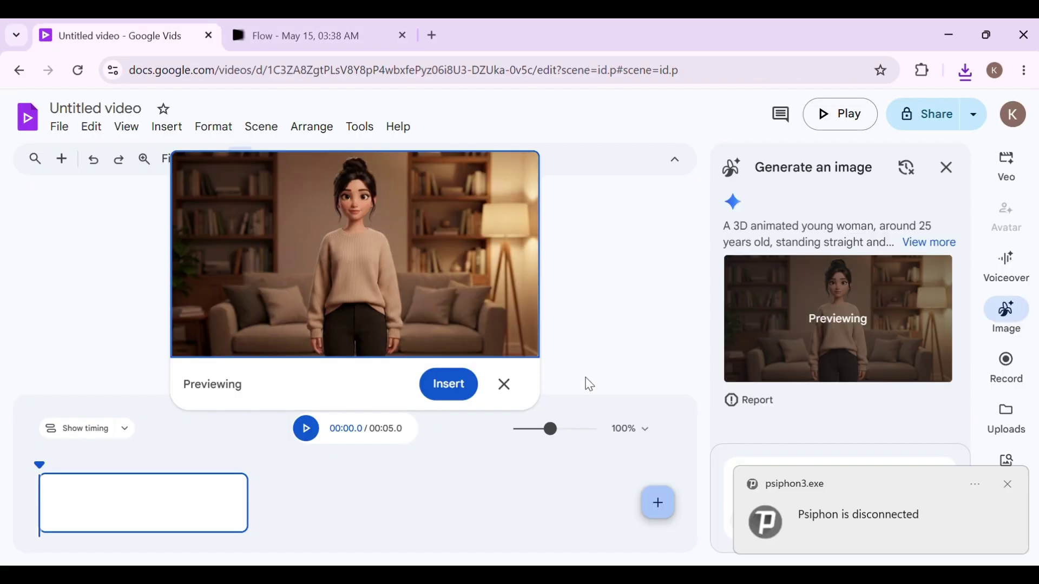
- Insert the generated image of the young woman in the sweater into the scene and start converting it to video
{"action": "left_click", "coordinate": [1012, 488]}
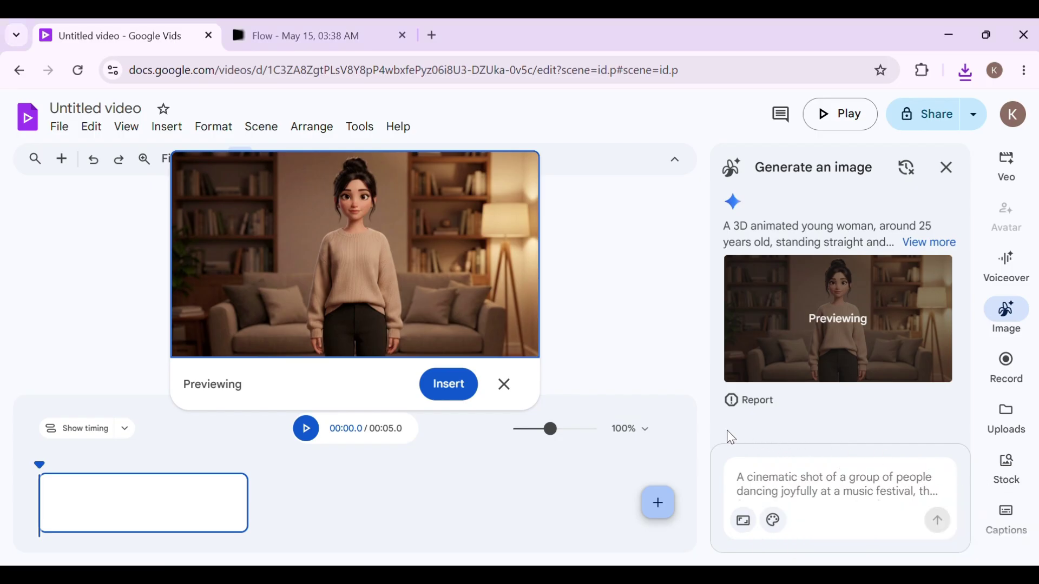
{"action": "left_click", "coordinate": [451, 385]}
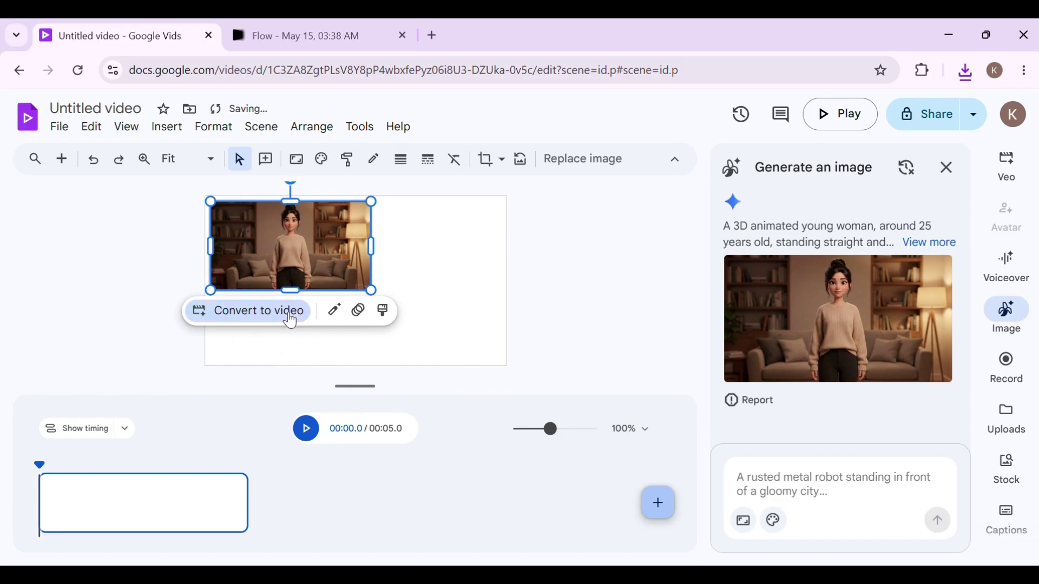
{"action": "left_click", "coordinate": [290, 318]}
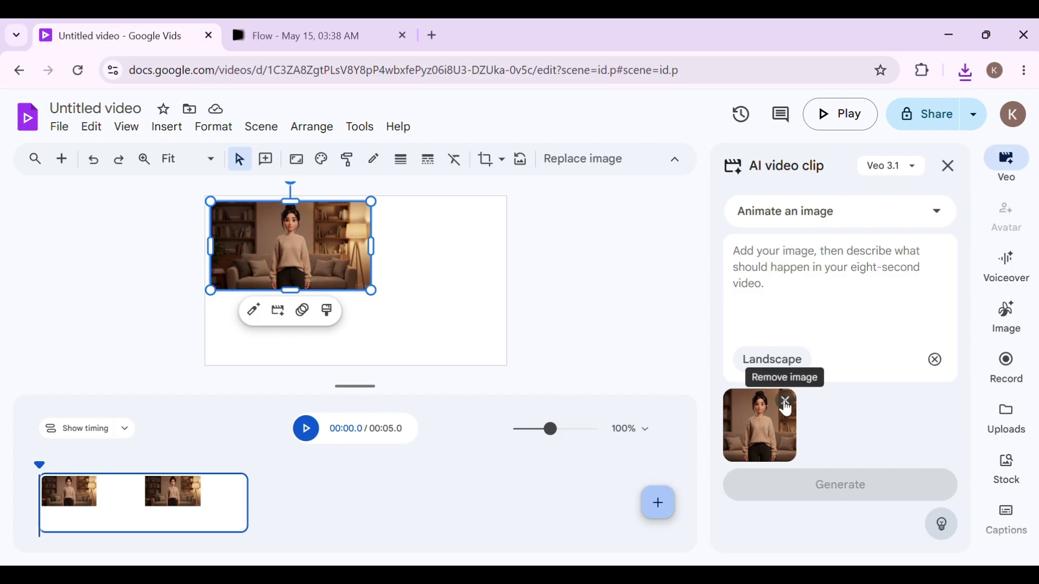
{"action": "left_click", "coordinate": [785, 401]}
{"action": "left_click", "coordinate": [785, 406]}
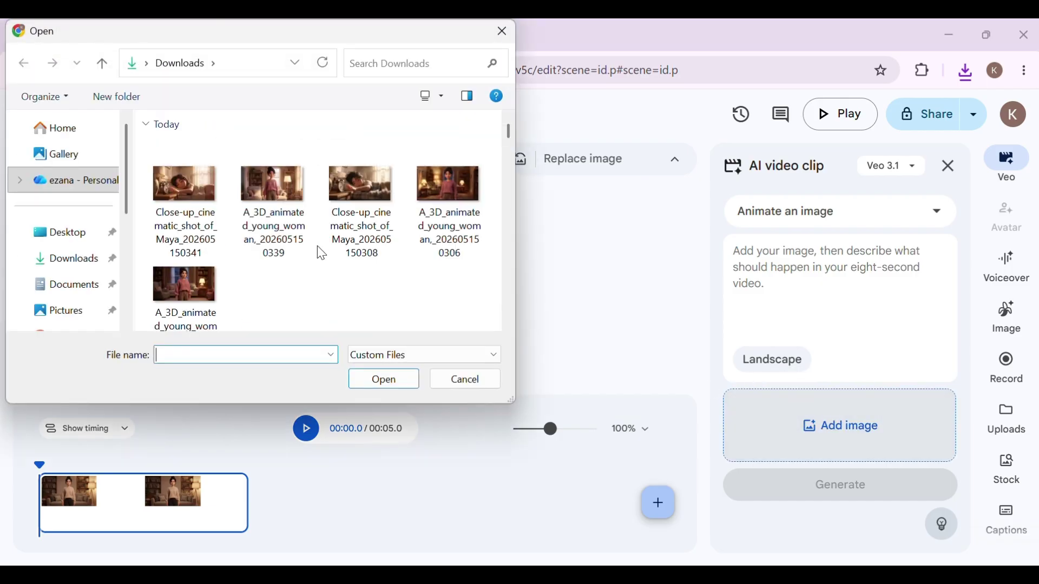
{"action": "left_click", "coordinate": [201, 216]}
{"action": "left_click", "coordinate": [391, 384]}
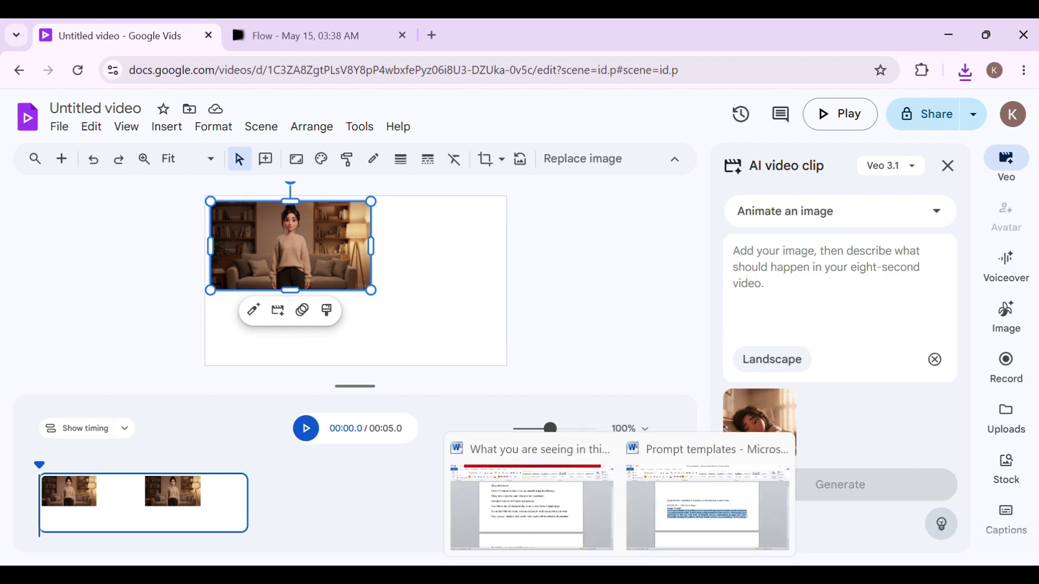
- Copy the image-to-video motion prompt for Maya waking up from the Prompt templates document in Word into the Google Vids clip description
{"action": "left_click", "coordinate": [671, 514]}
{"action": "scroll", "coordinate": [470, 450], "scroll_direction": "down", "scroll_amount": 8}
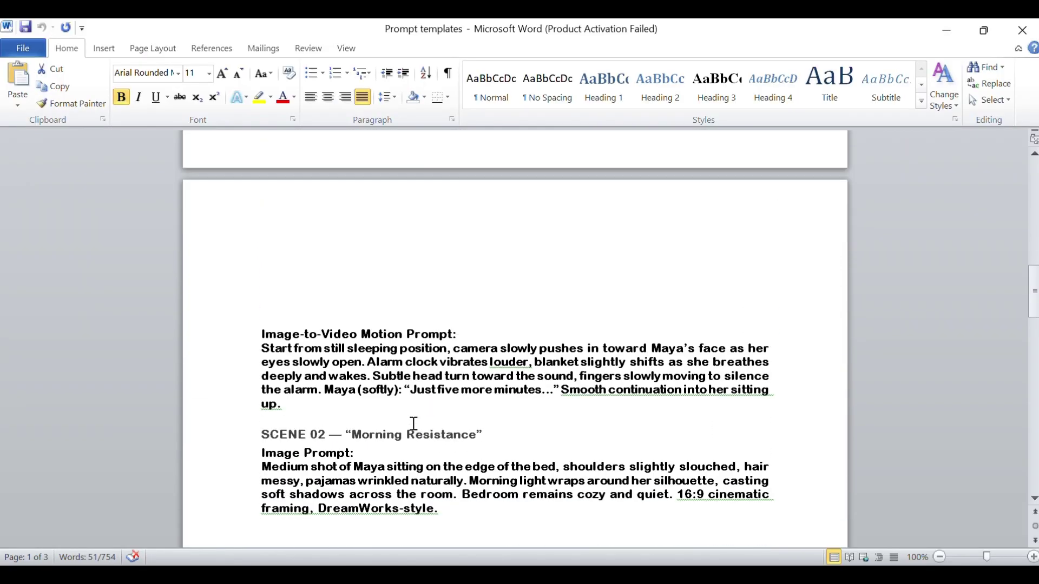
{"action": "left_click_drag", "start_coordinate": [260, 349], "coordinate": [326, 405]}
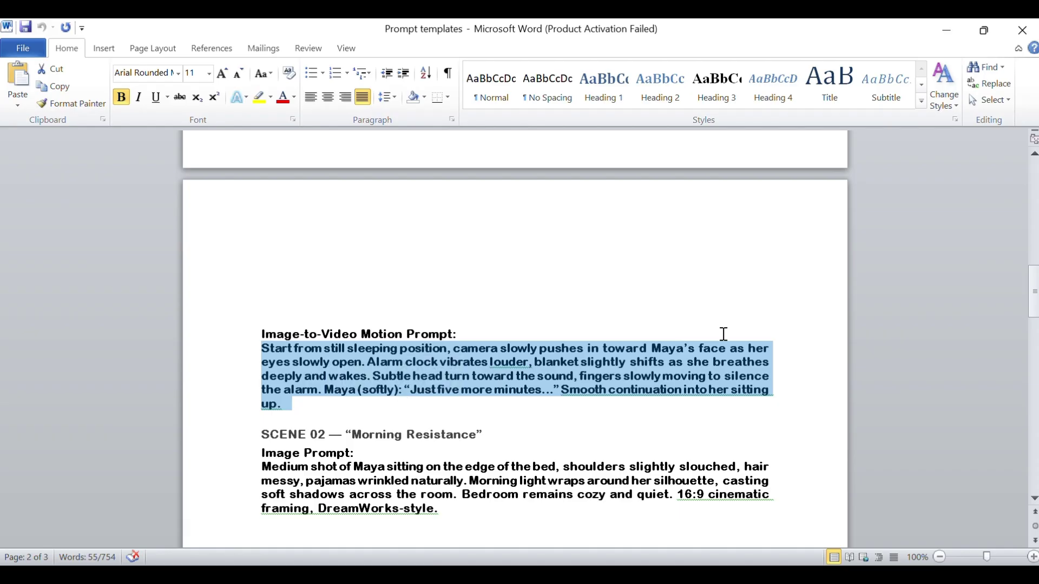
{"action": "left_click", "coordinate": [944, 32]}
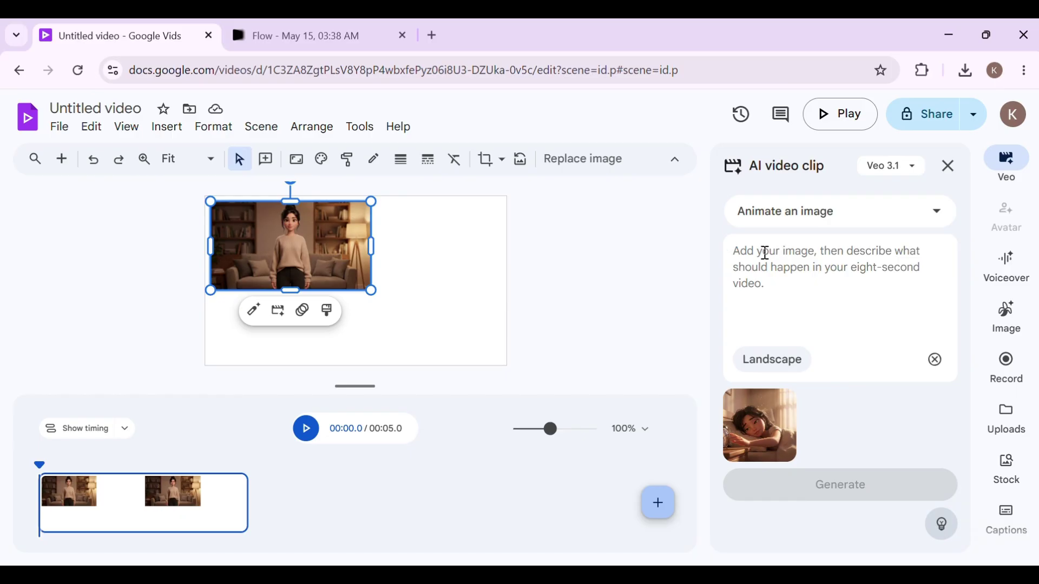
{"action": "left_click", "coordinate": [764, 252]}
{"action": "key", "text": "ctrl+v"}
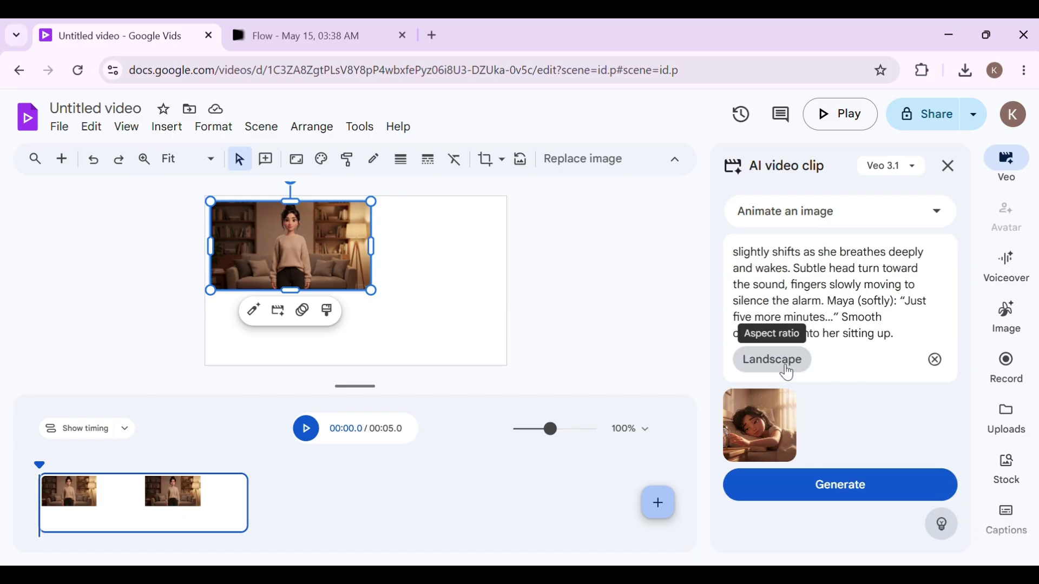
- Generate the clip in Landscape aspect ratio with Veo 3.1, then preview it and insert it into the scene
{"action": "left_click", "coordinate": [779, 361]}
{"action": "left_click", "coordinate": [802, 433]}
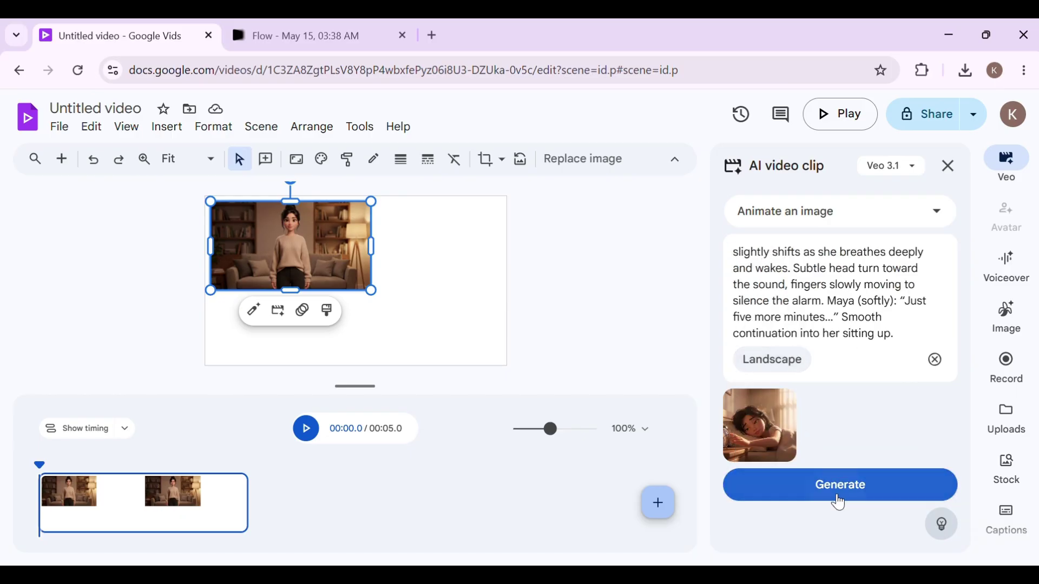
{"action": "left_click", "coordinate": [840, 493]}
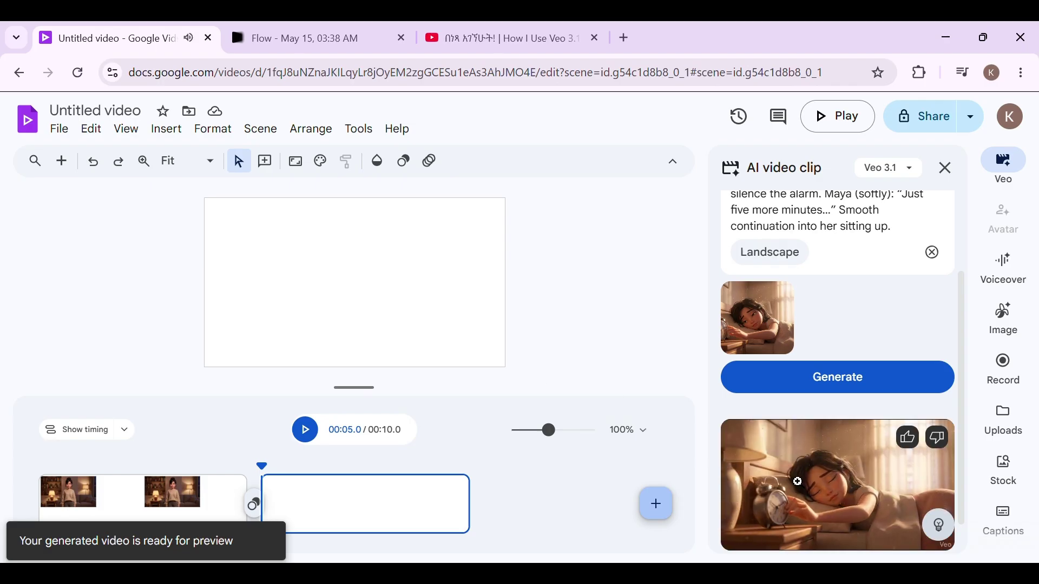
{"action": "left_click", "coordinate": [797, 480]}
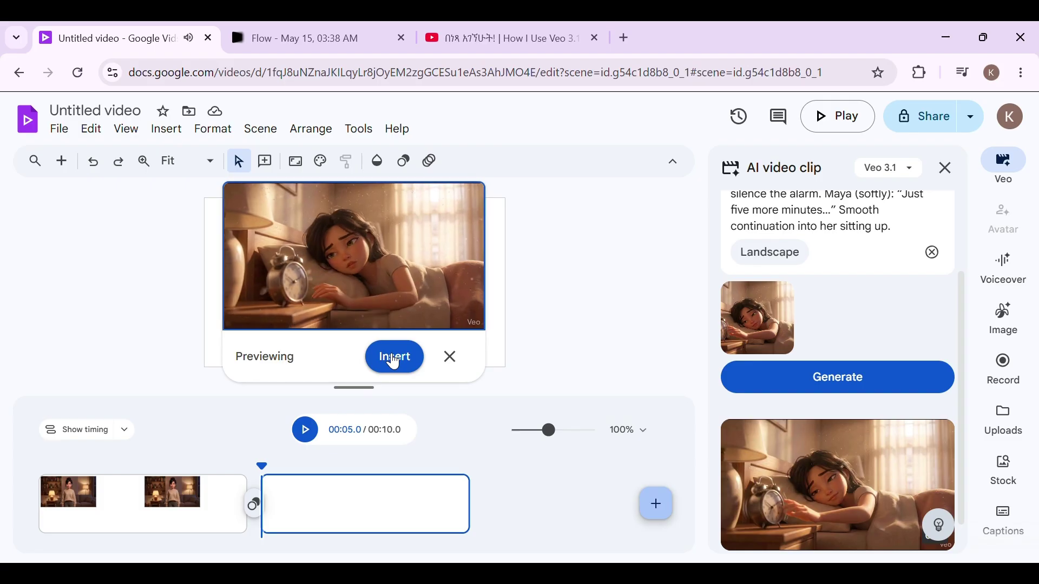
{"action": "left_click", "coordinate": [395, 359]}
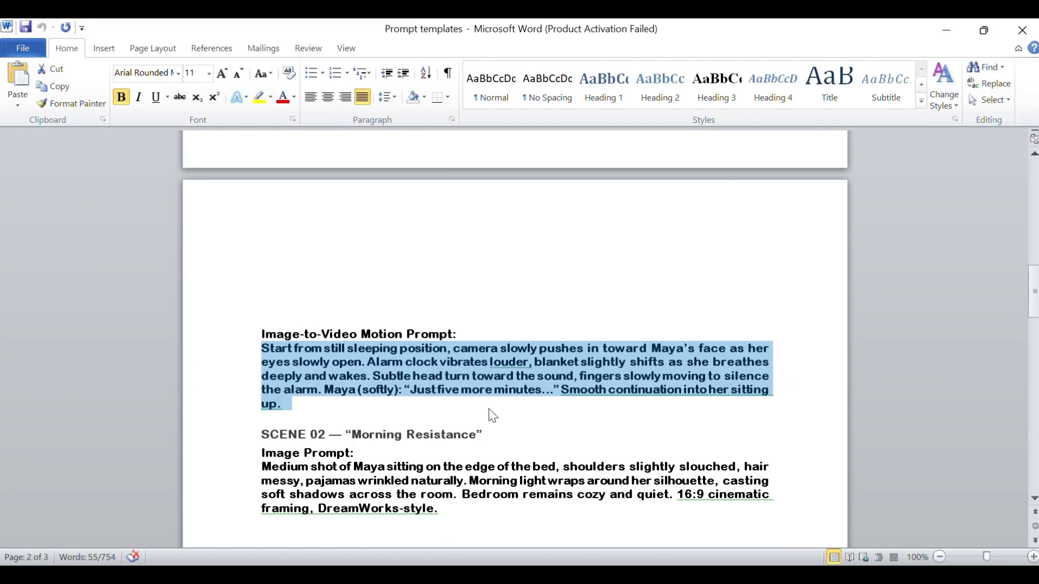
- Copy the Scene 02 "Morning Resistance" image prompt from Word and generate two images from it in Flow with the Maya alarm-clock image as reference
{"action": "scroll", "coordinate": [493, 416], "scroll_direction": "down", "scroll_amount": 4}
{"action": "triple_click", "coordinate": [422, 330]}
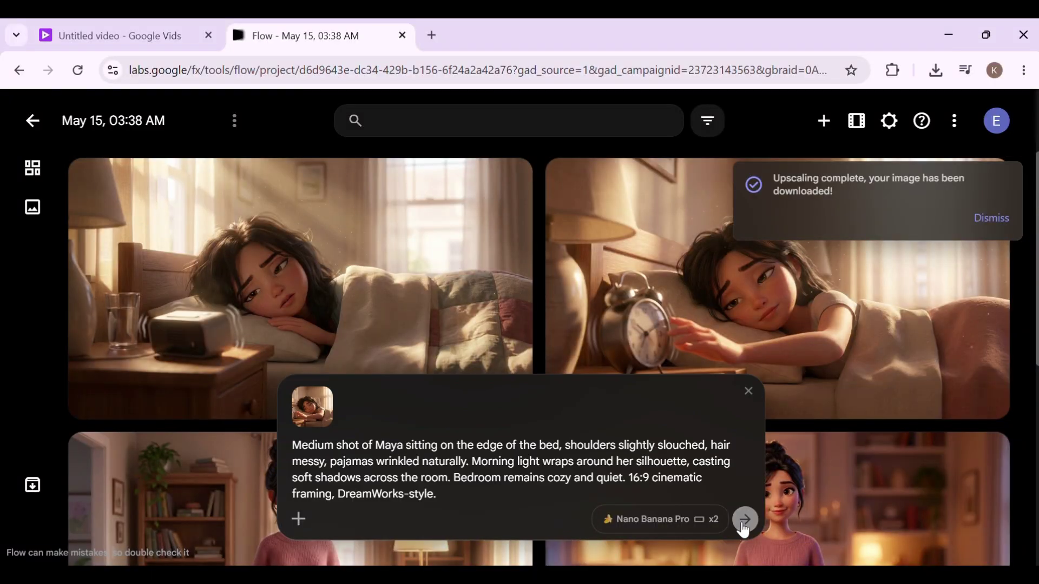
{"action": "left_click", "coordinate": [745, 519]}
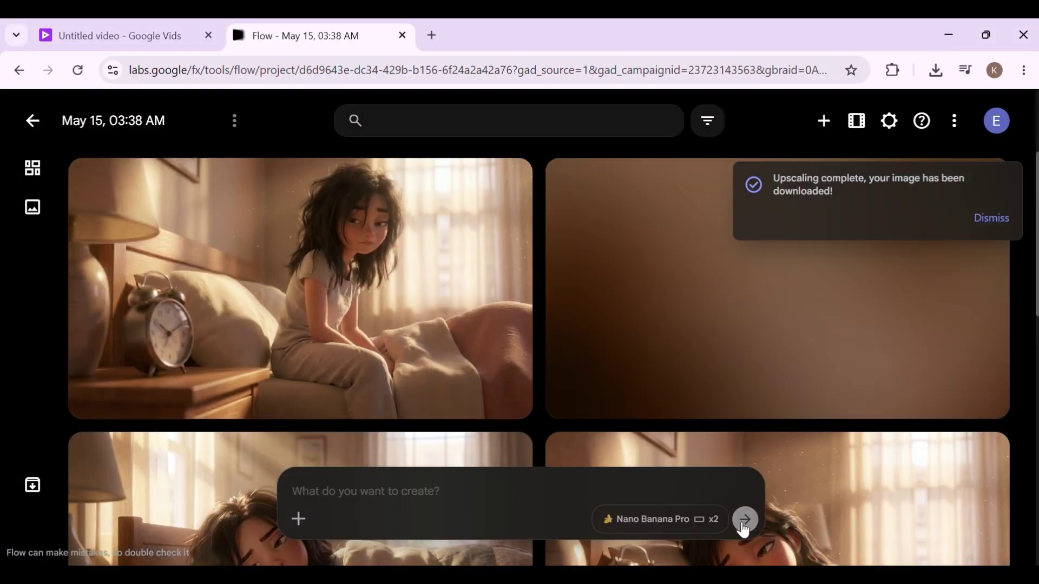
- Download the upscaled close view of Maya sitting on the bed and use it with the Scene 02 prompt for a Google Vids clip
{"action": "left_click", "coordinate": [510, 178]}
{"action": "left_click", "coordinate": [487, 315]}
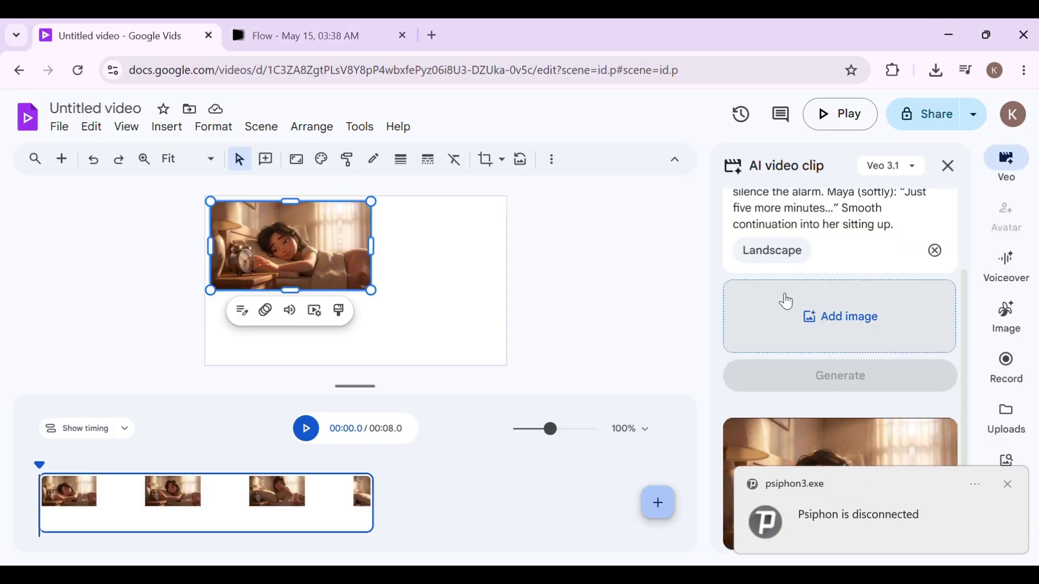
{"action": "left_click", "coordinate": [850, 415]}
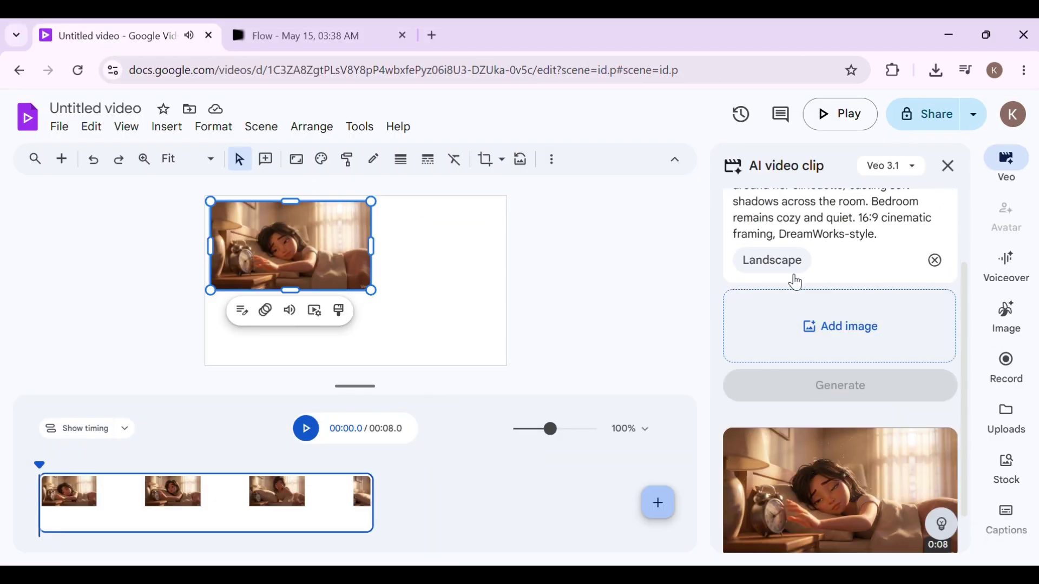
{"action": "left_click", "coordinate": [801, 303]}
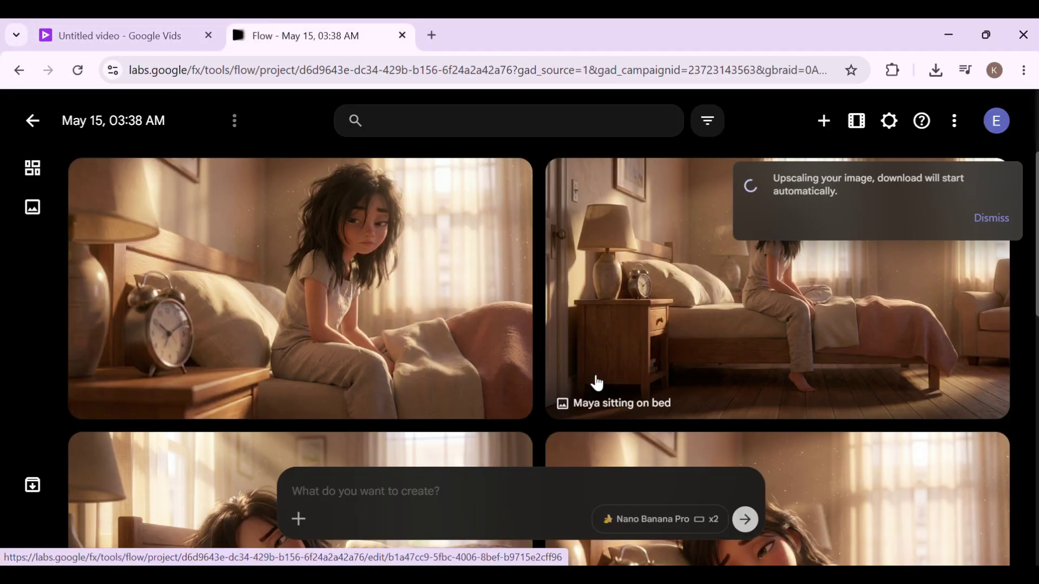
{"action": "left_click", "coordinate": [132, 37]}
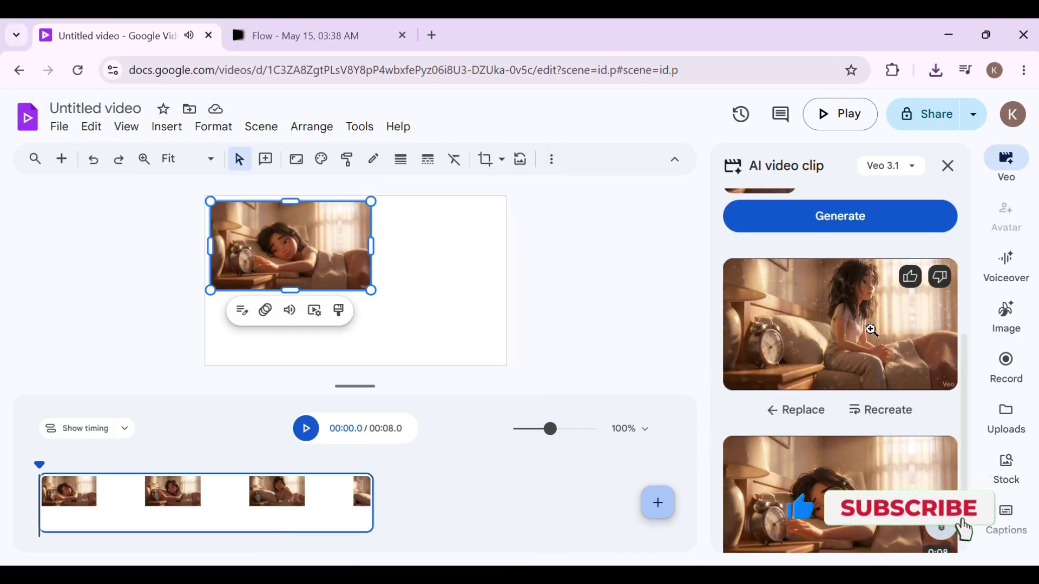
- Preview the generated clip of Maya sitting on the bed and replace the scene's current video with it
{"action": "left_click", "coordinate": [839, 325]}
{"action": "left_click", "coordinate": [371, 360]}
{"action": "left_click", "coordinate": [839, 325]}
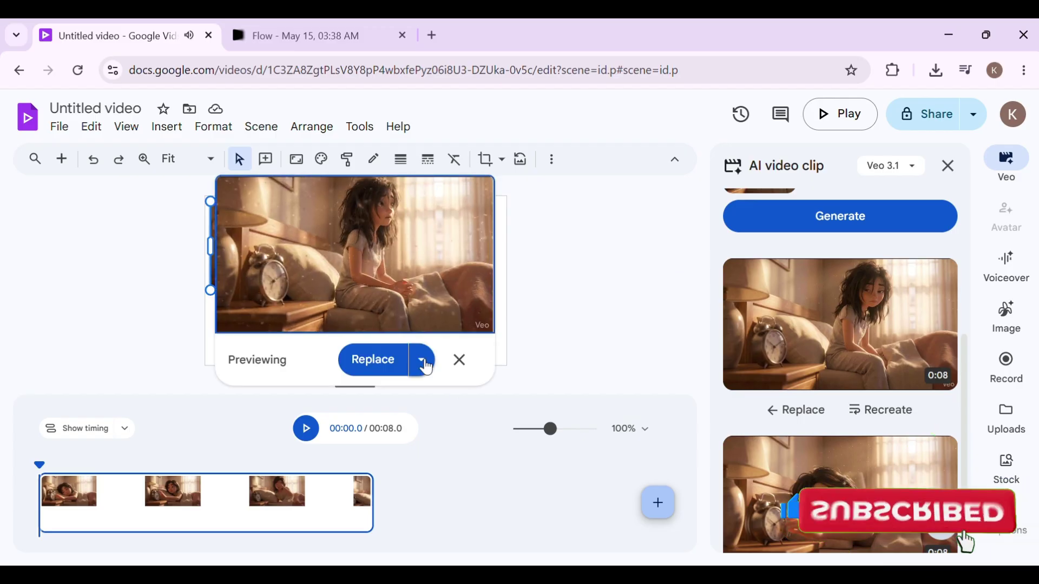
{"action": "left_click", "coordinate": [422, 359]}
{"action": "left_click", "coordinate": [372, 359]}
{"action": "left_click", "coordinate": [372, 362]}
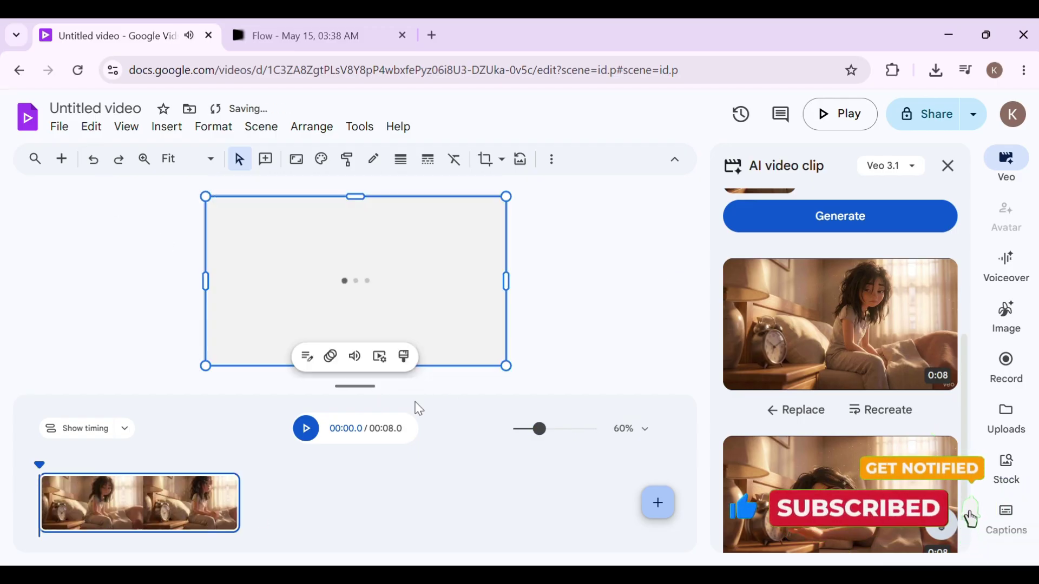
- Generate the Scene 03 bathroom mirror image in Flow from a "Maya opening eyes in bed" reference and animate it as a clip in Google Vids
{"action": "left_click", "coordinate": [285, 36]}
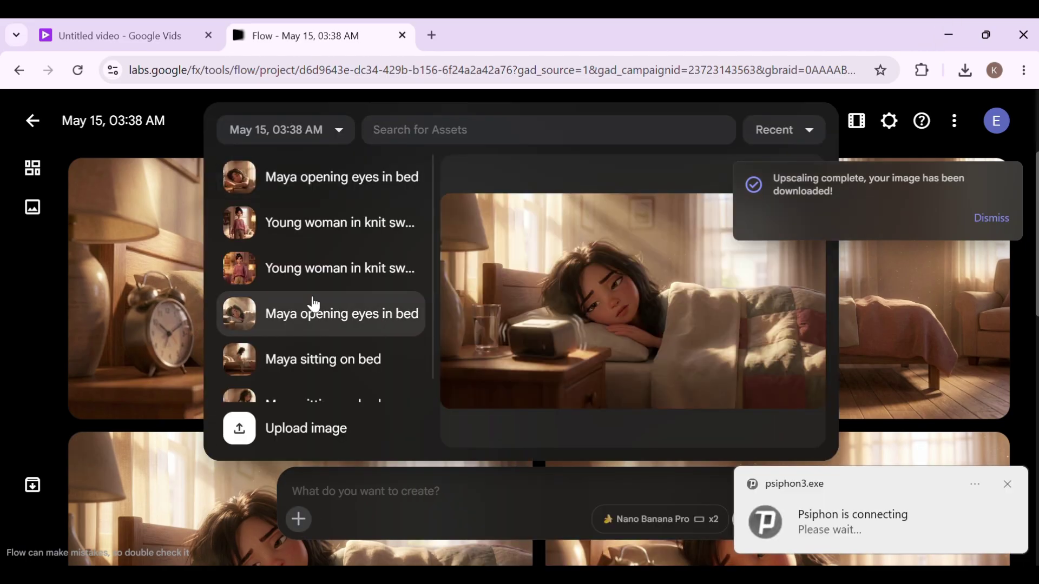
{"action": "left_click", "coordinate": [311, 301]}
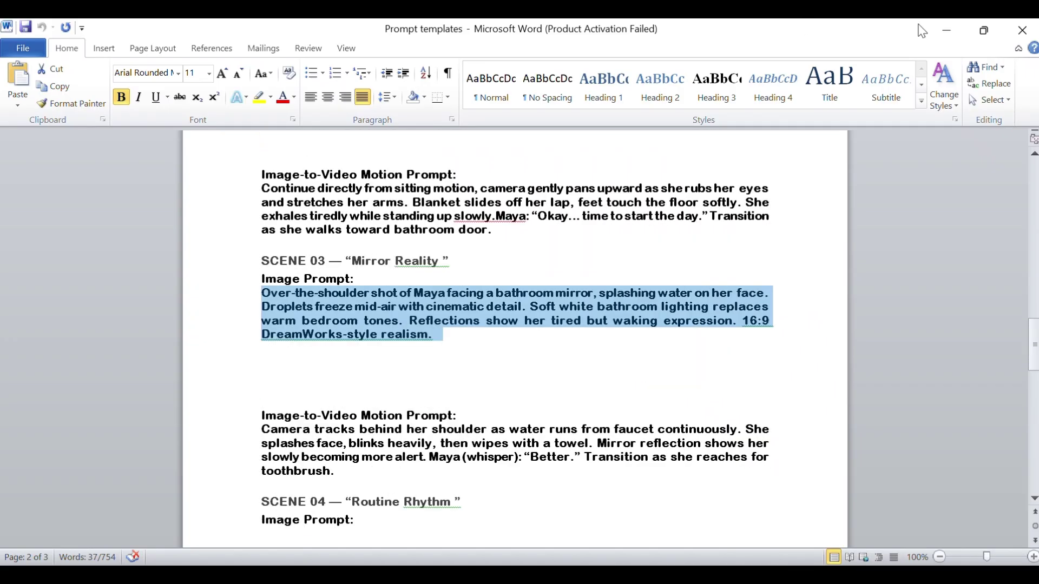
{"action": "type", "text": "Over-the-shoulder shot of Maya facing a bathroom mirror, splashing water on her face. Droplets freeze mid-air with cinematic detail. Soft white bathroom lighting replaces warm bedroom tones. Reflections show her tired but waking expression. 16:9 DreamWorks-style realism."}
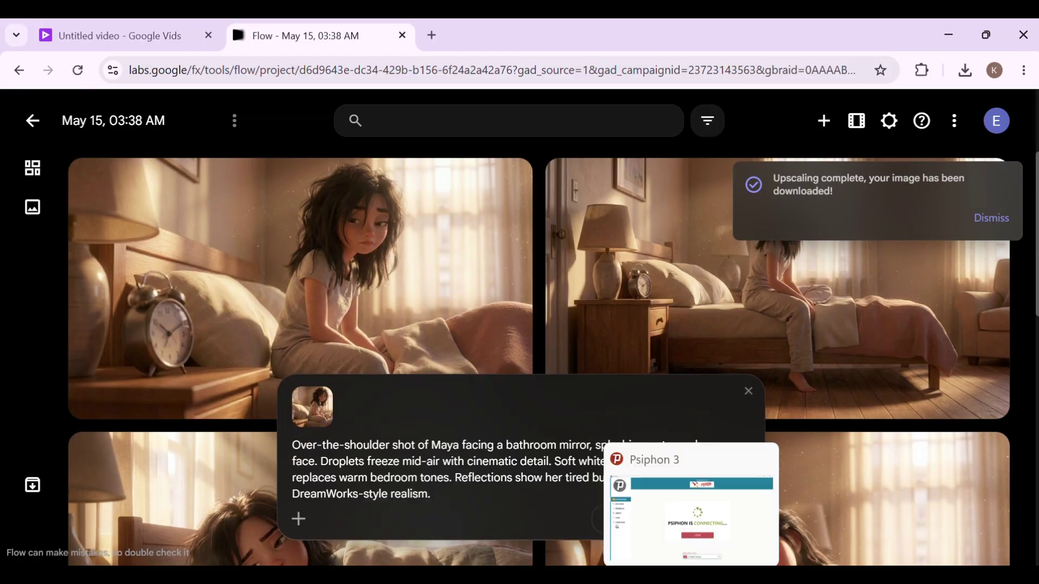
{"action": "left_click", "coordinate": [743, 526]}
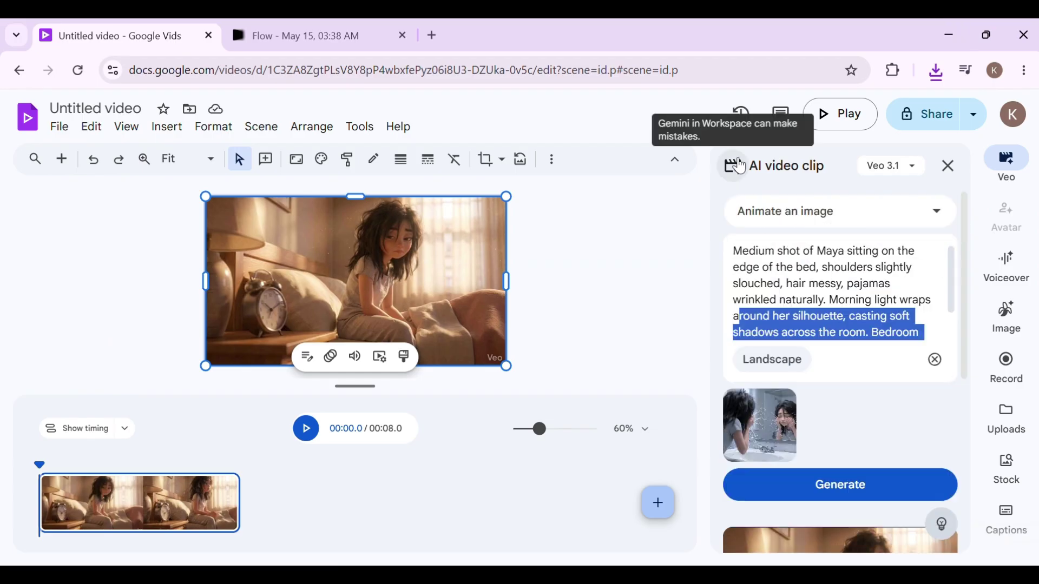
{"action": "left_click", "coordinate": [841, 485]}
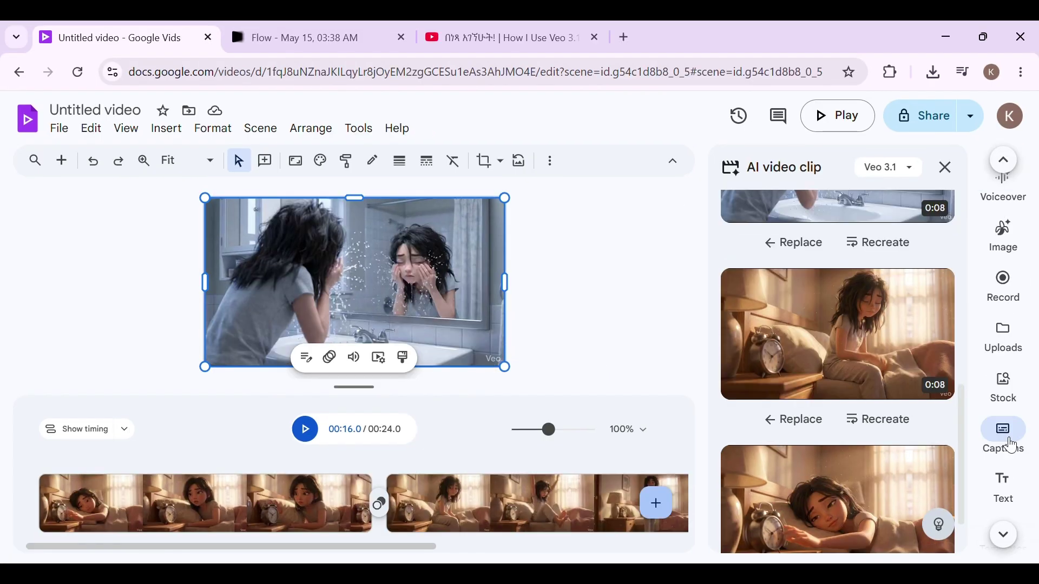
- Add captions in the purple-highlight word emphasis style to all scenes, reapplying the style on the second and first scenes
{"action": "left_click", "coordinate": [1012, 442]}
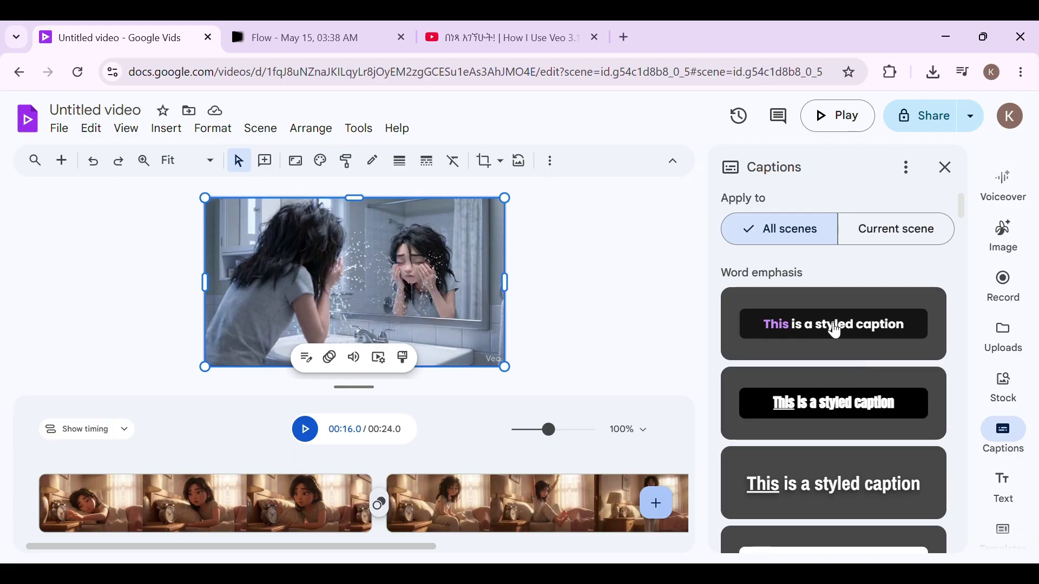
{"action": "left_click", "coordinate": [838, 331]}
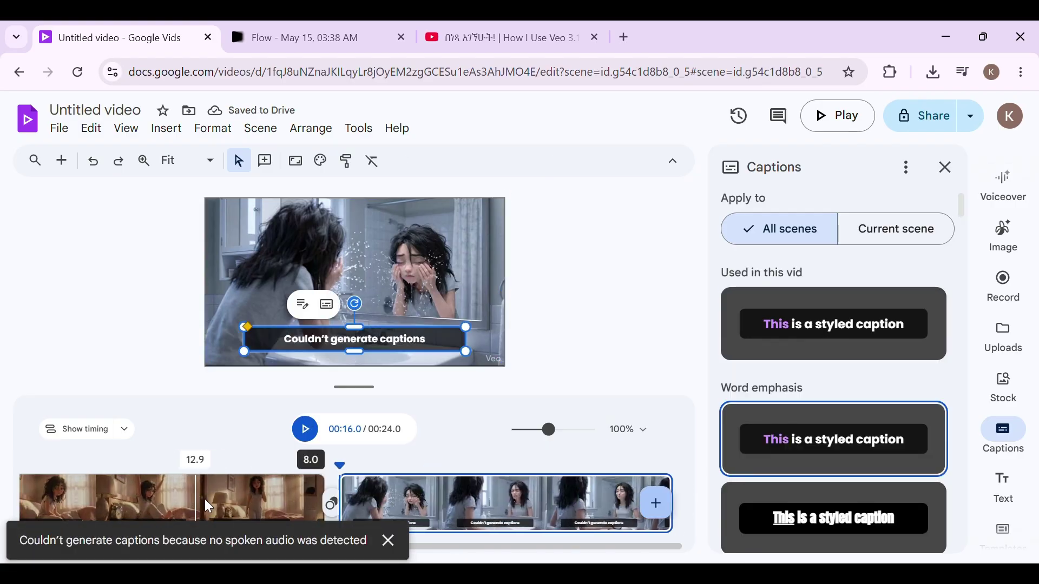
{"action": "left_click", "coordinate": [221, 496]}
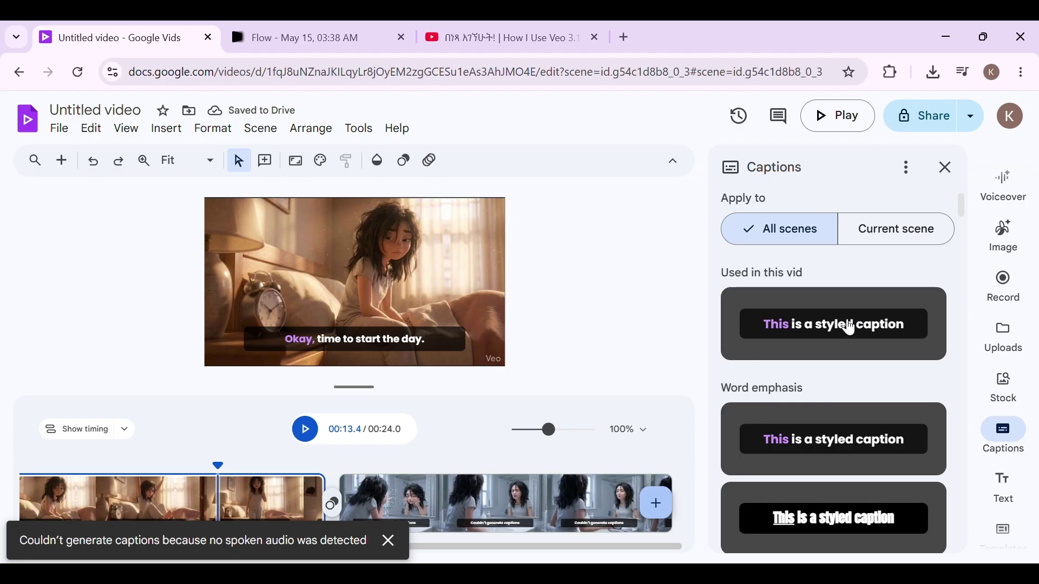
{"action": "left_click", "coordinate": [846, 329]}
{"action": "left_click", "coordinate": [844, 329]}
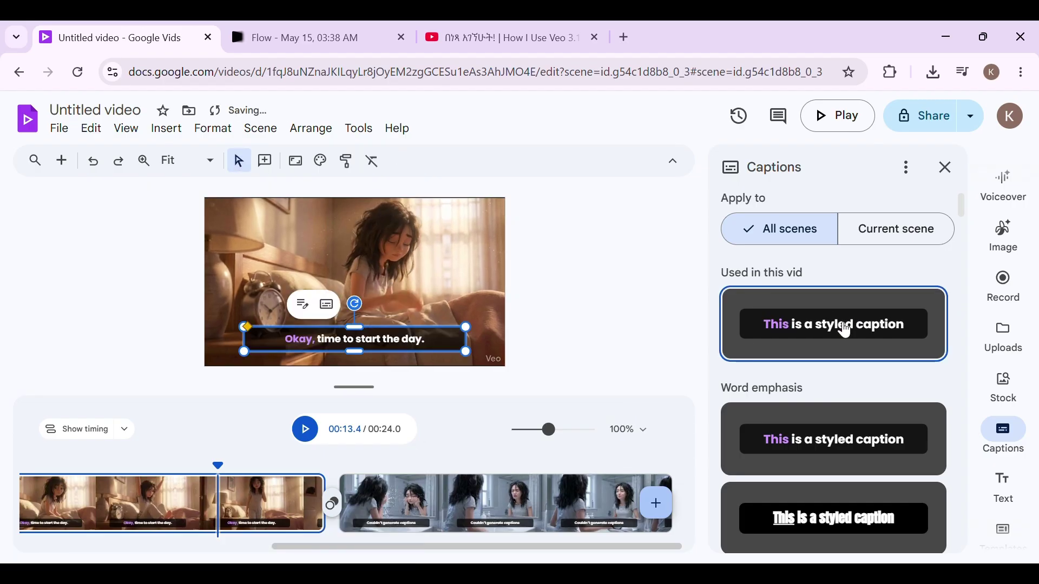
{"action": "scroll", "coordinate": [297, 540], "scroll_direction": "left", "scroll_amount": 5}
{"action": "left_click", "coordinate": [285, 503]}
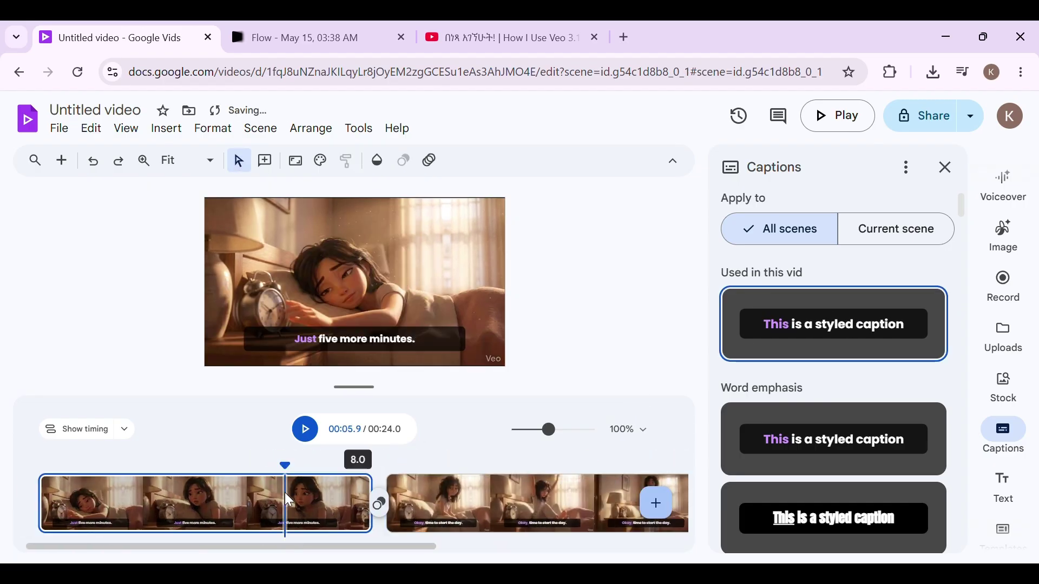
{"action": "left_click", "coordinate": [847, 340]}
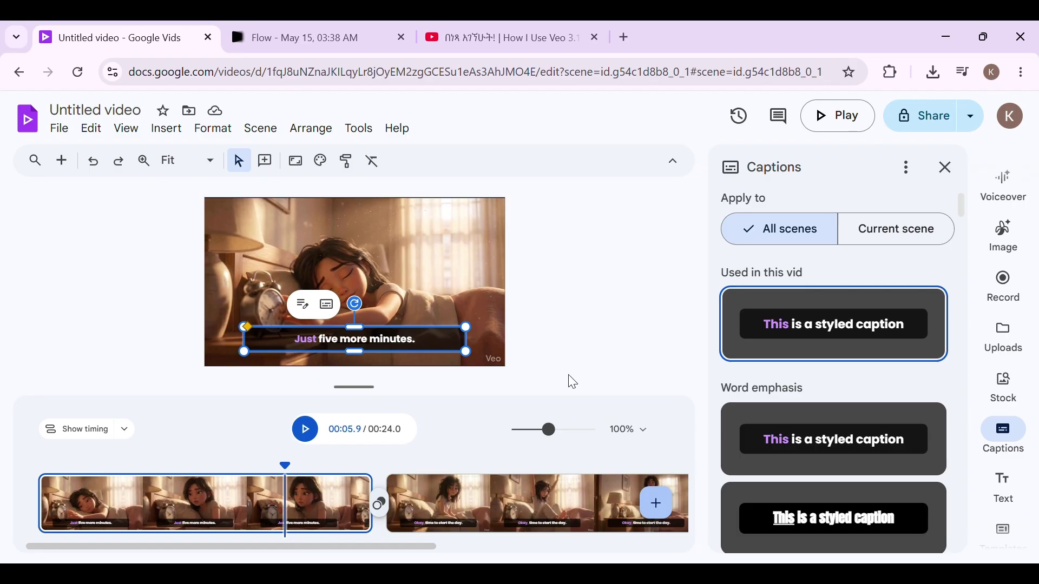
- Download the finished project as an MP4 video and open the downloaded file Untitled video (3).mp4 for playback
{"action": "left_click", "coordinate": [59, 129]}
{"action": "mouse_move", "coordinate": [218, 312]}
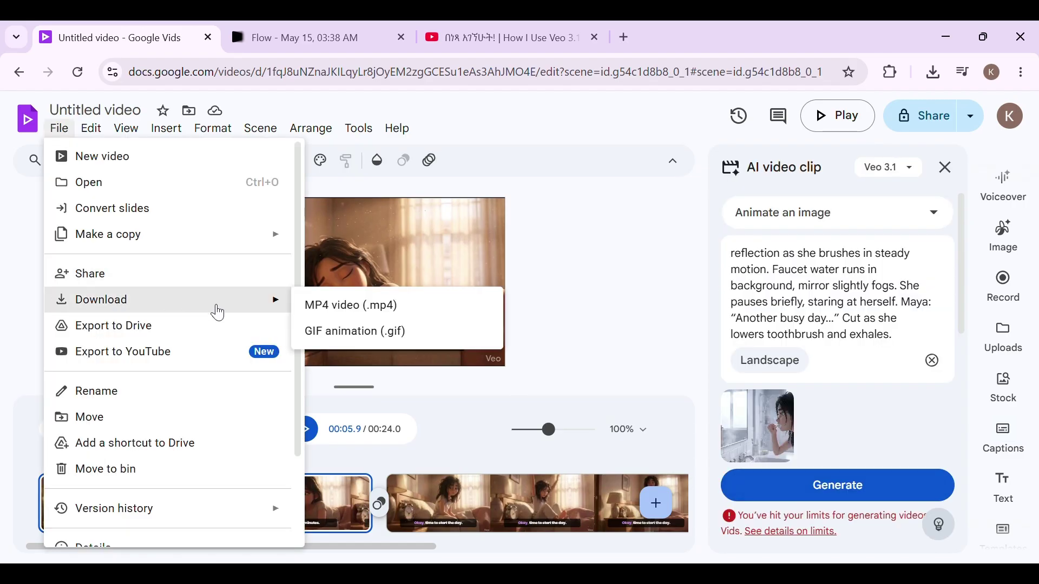
{"action": "left_click", "coordinate": [349, 306]}
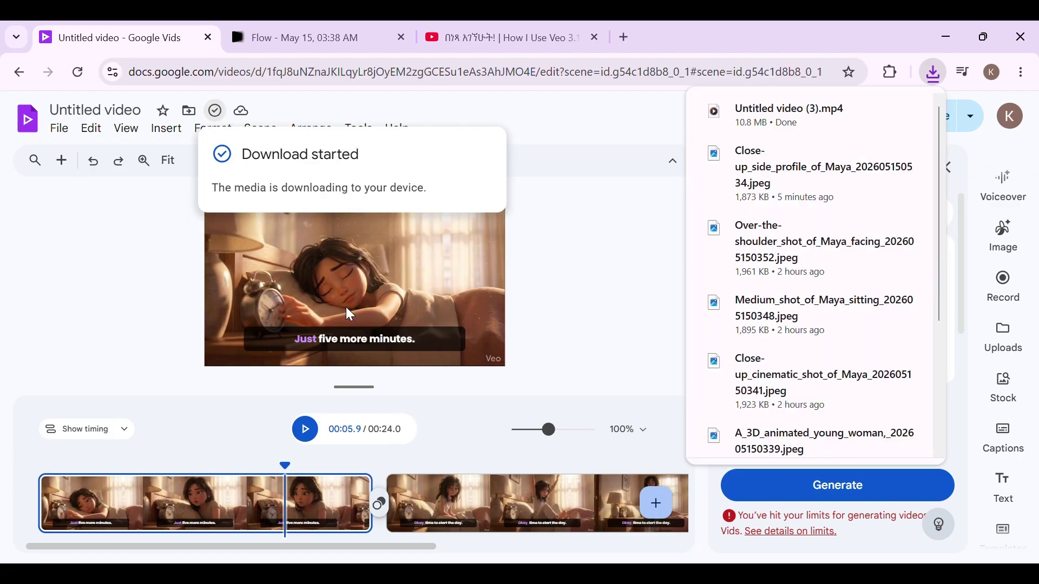
{"action": "left_click", "coordinate": [779, 108]}
{"action": "left_click", "coordinate": [750, 56]}
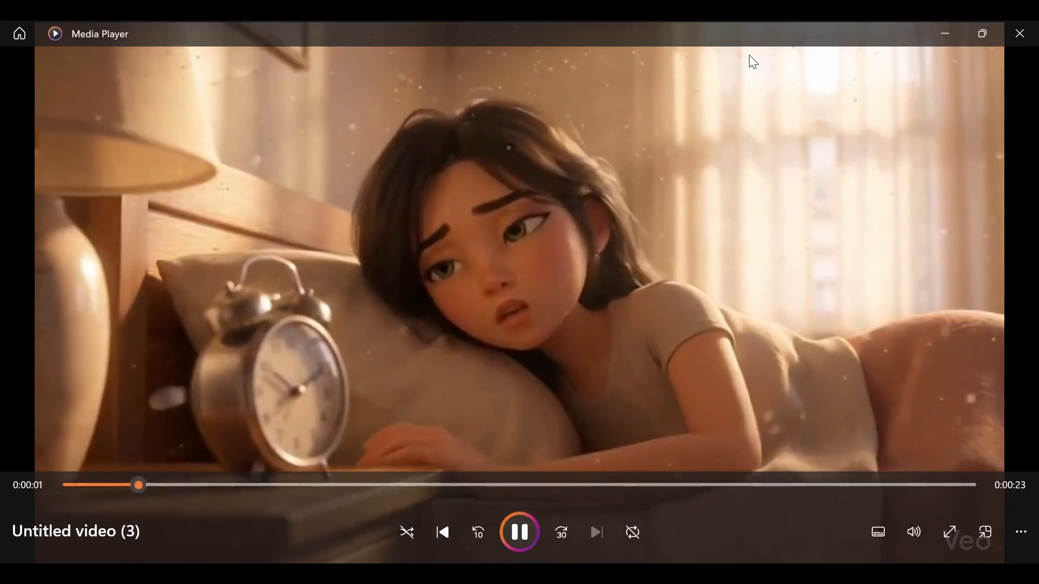